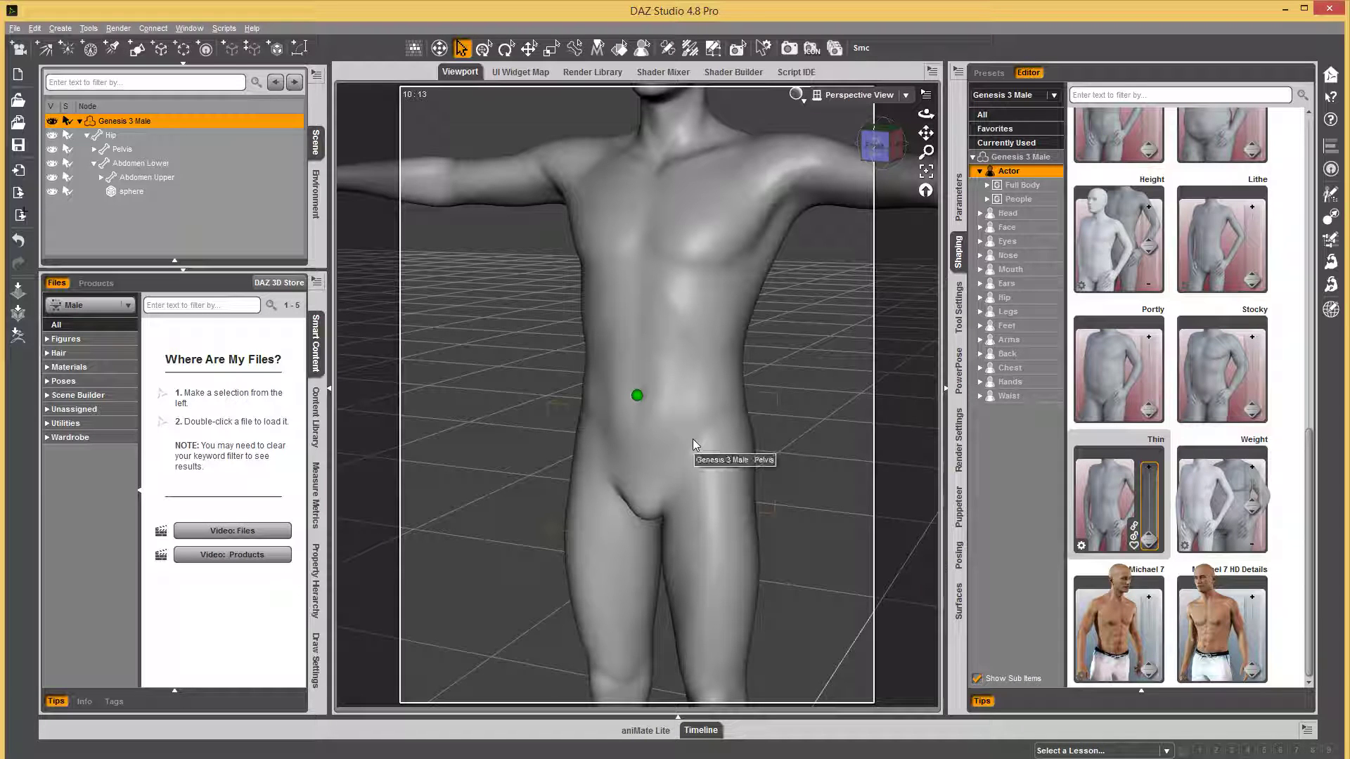
Step: Vary the Body Size morph of Genesis 3 Male to check how the sphere on the abdomen follows the body shape
left_click(130, 191)
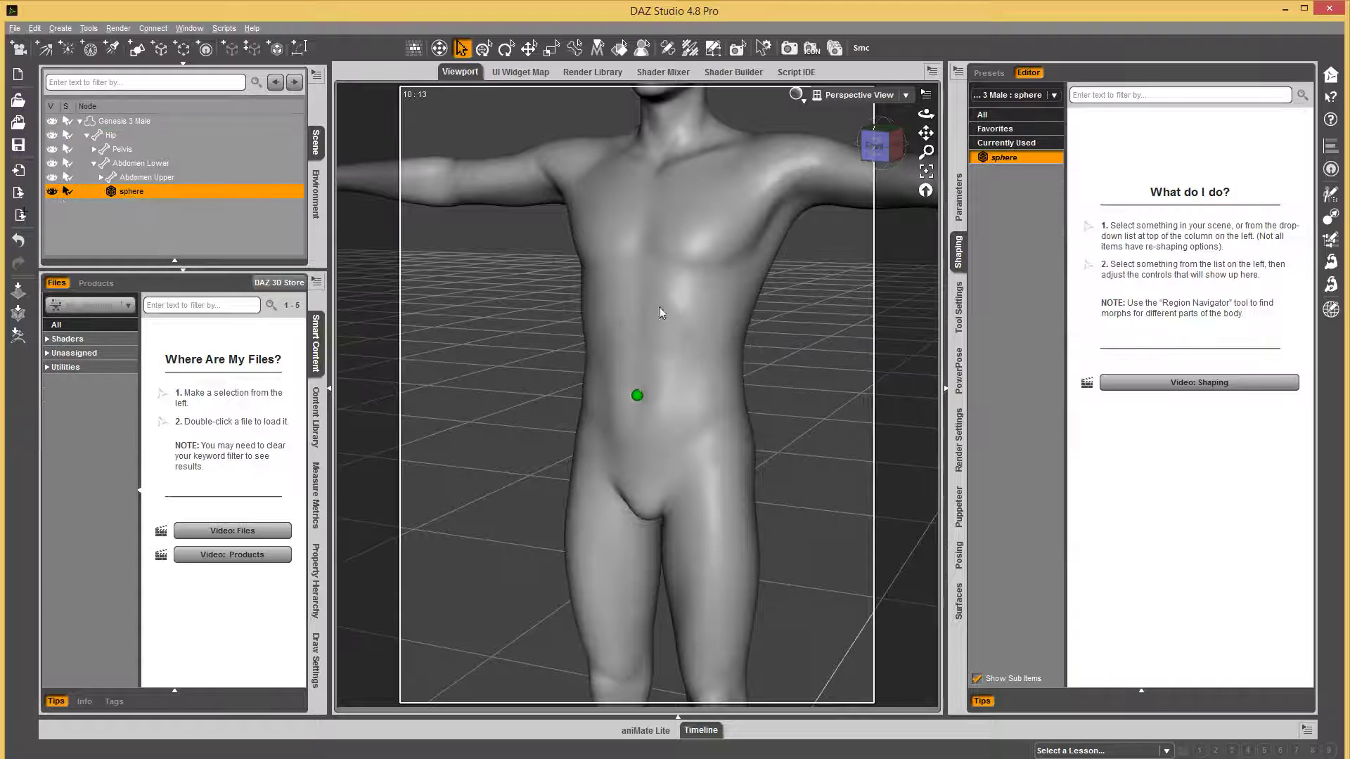
left_click(140, 124)
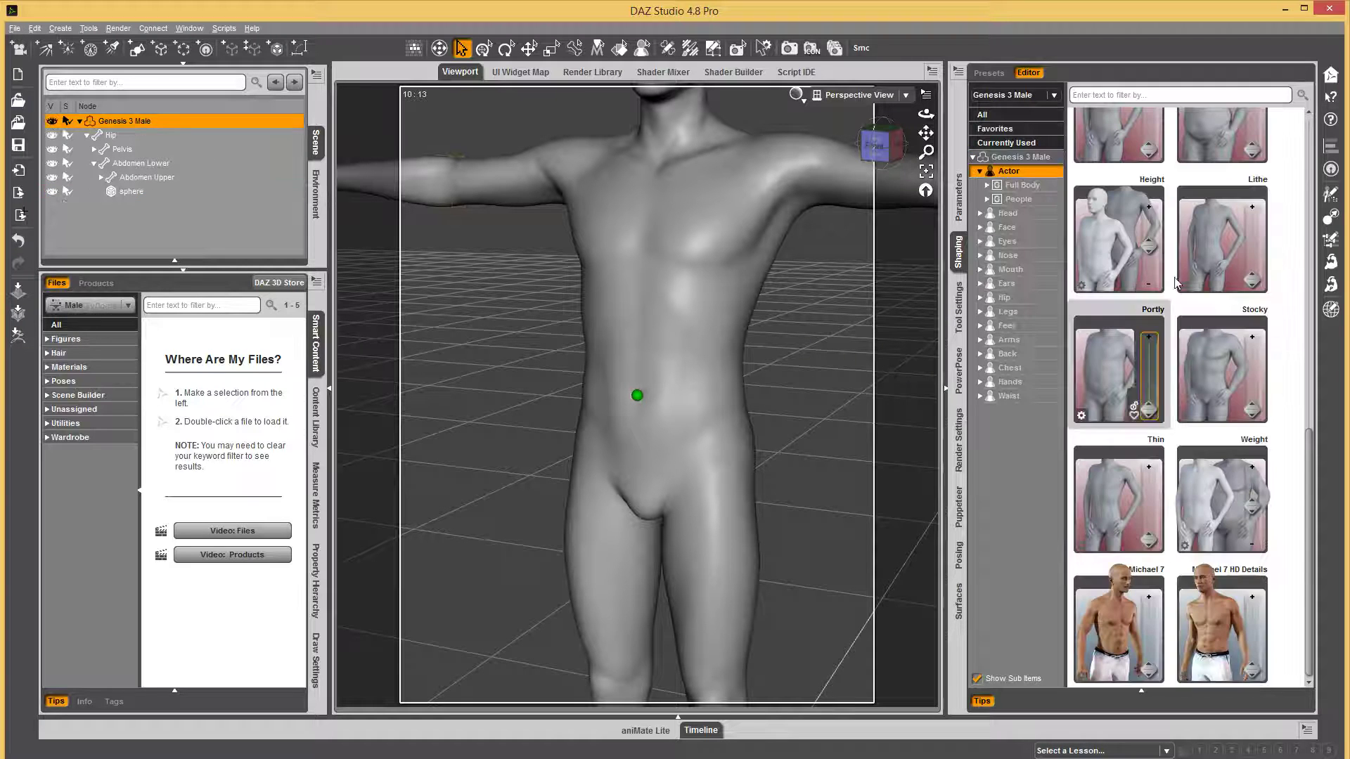
mouse_move(1149, 326)
left_mouse_down()
mouse_move(1144, 265)
mouse_move(1126, 376)
mouse_move(1147, 279)
mouse_move(1149, 323)
left_mouse_up()
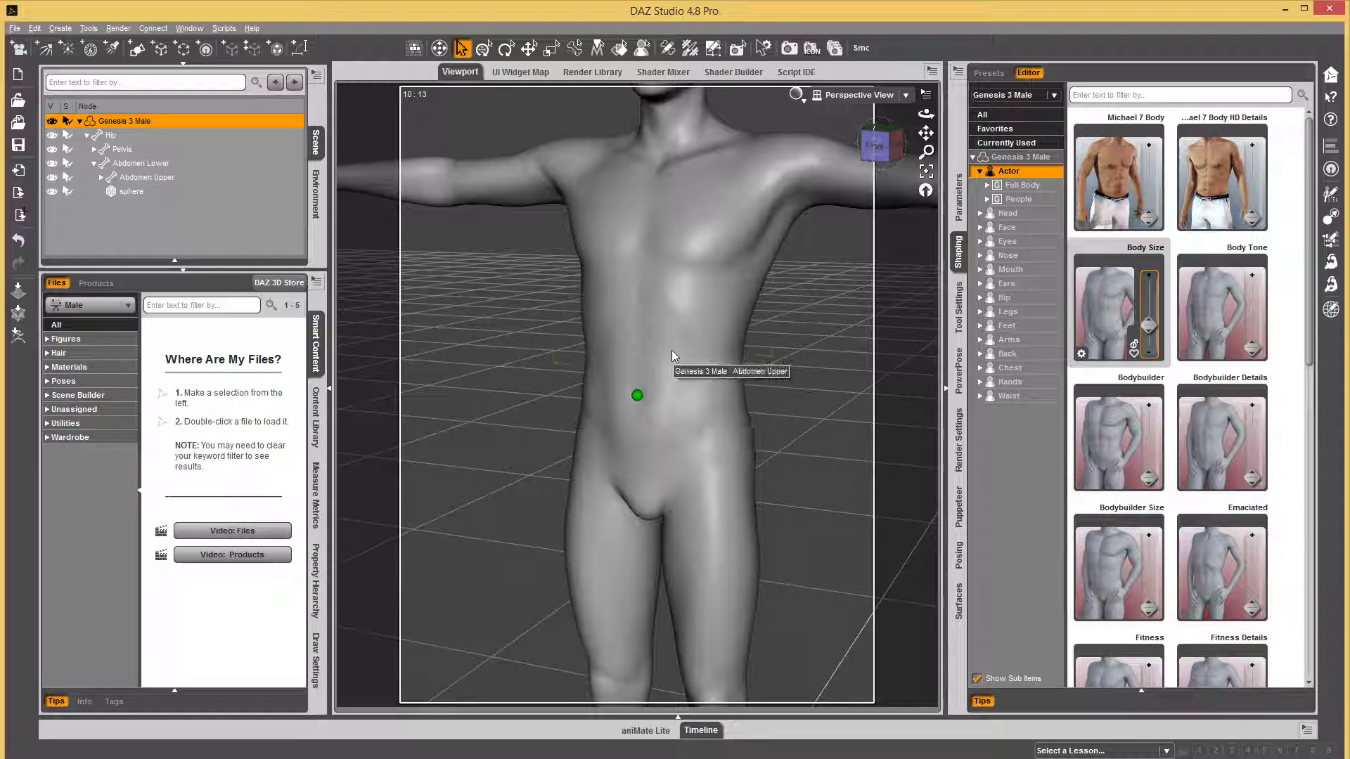
Step: Hide the sphere and switch the perspective viewport to a shaded draw style with mesh wires around the navel
scroll(643, 387, "up", 4)
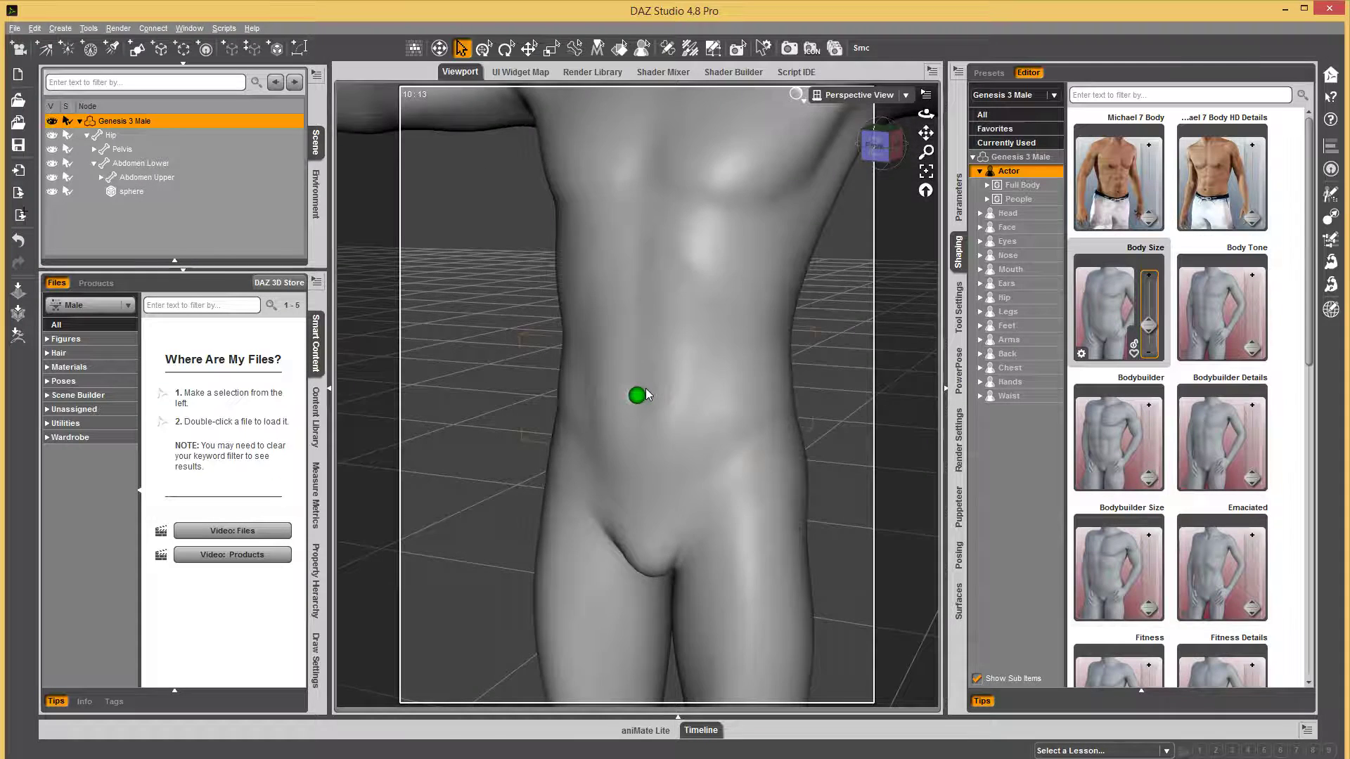
scroll(646, 395, "up", 4)
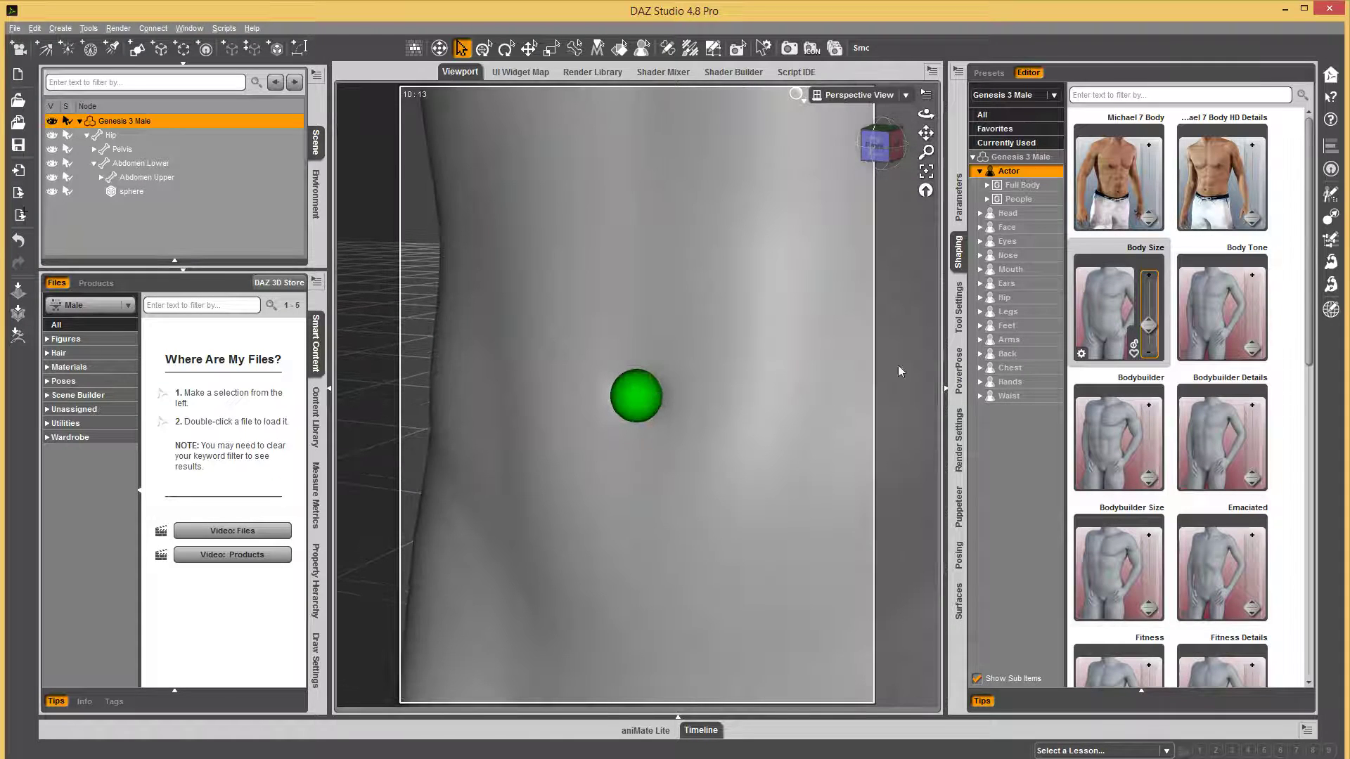
left_click(52, 192)
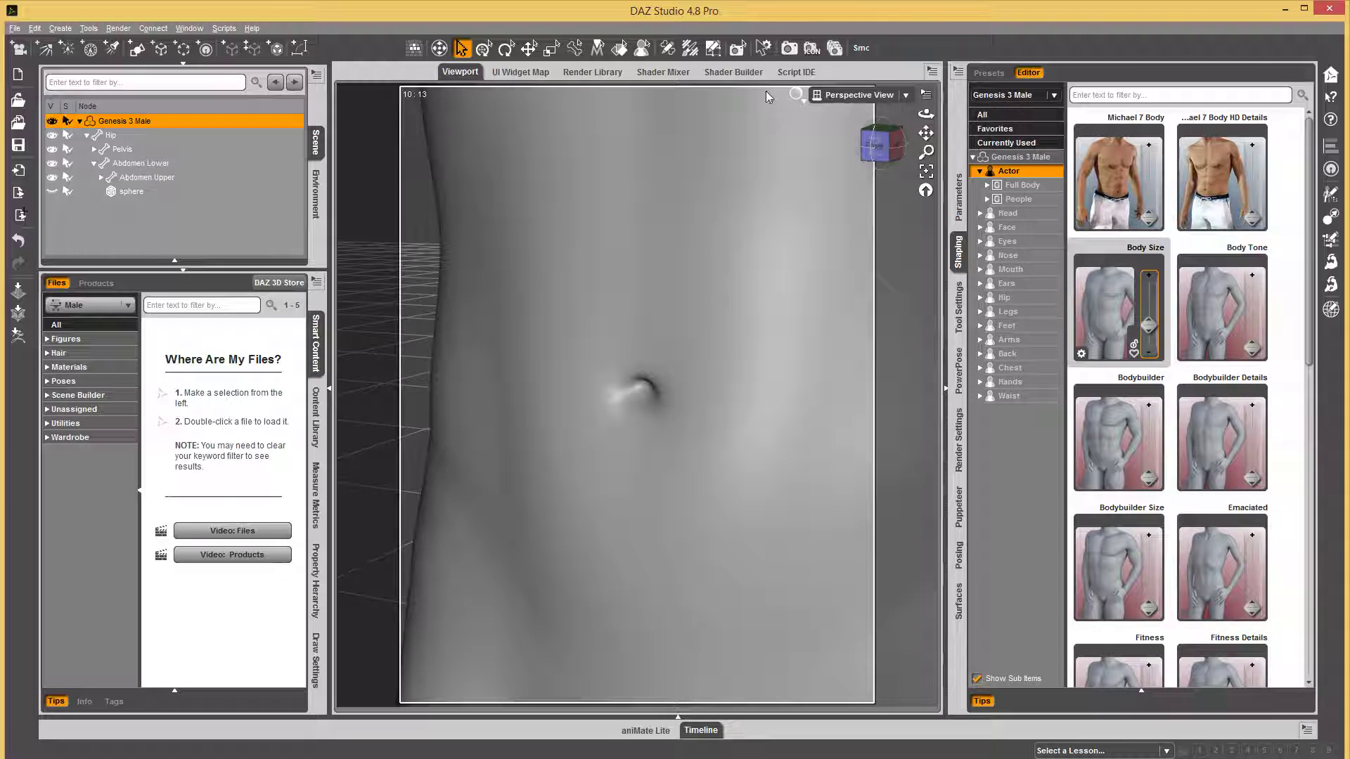
left_click(795, 94)
left_click(802, 210)
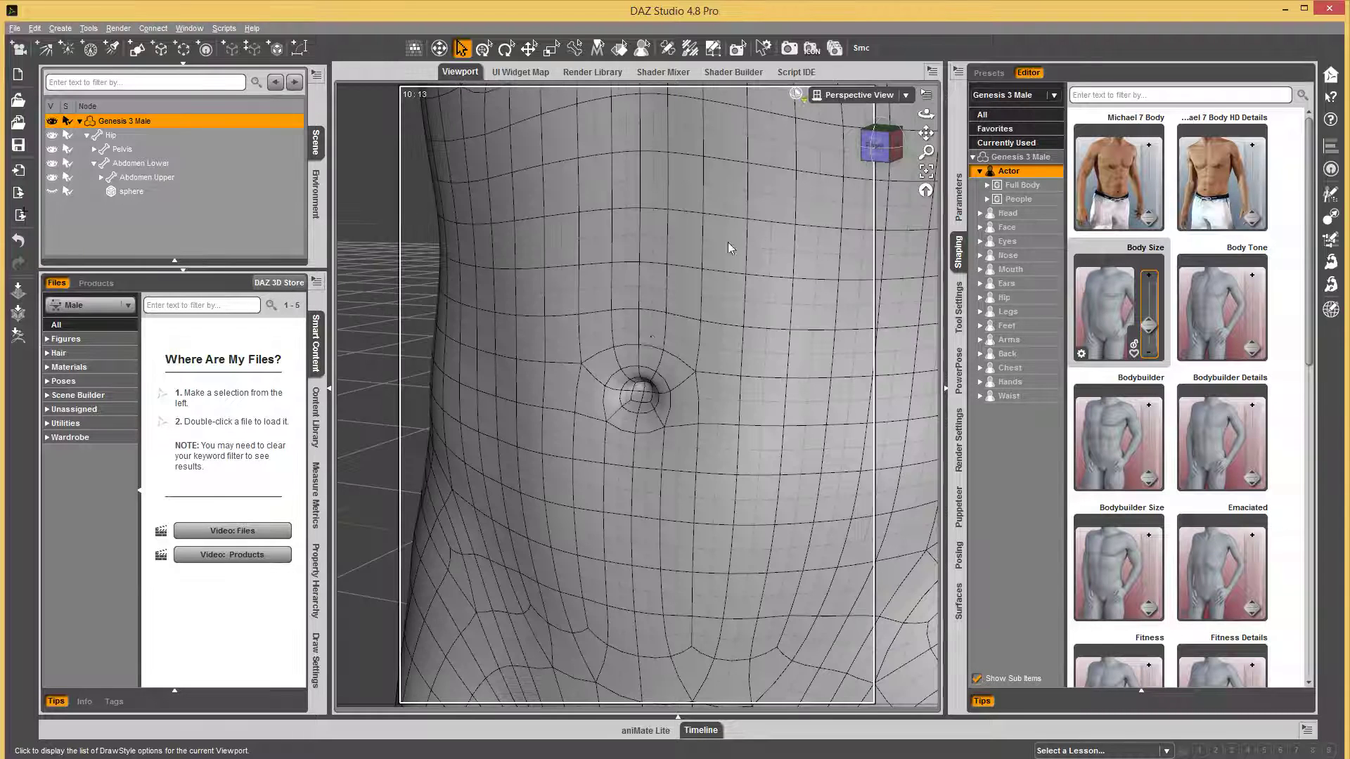
Step: Activate the Geometry Editor on Genesis 3 Male and select the polygons on both sides inside the navel
left_click(712, 49)
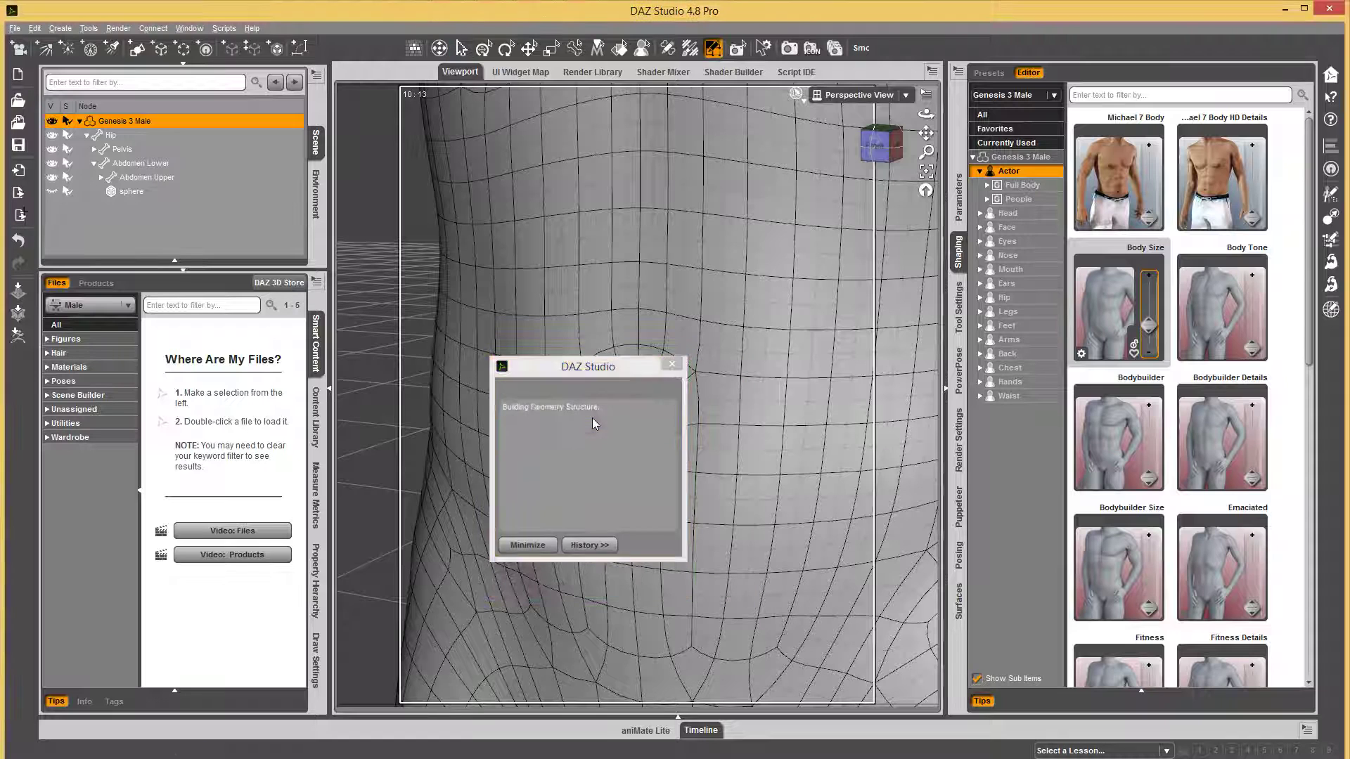
left_click(616, 397)
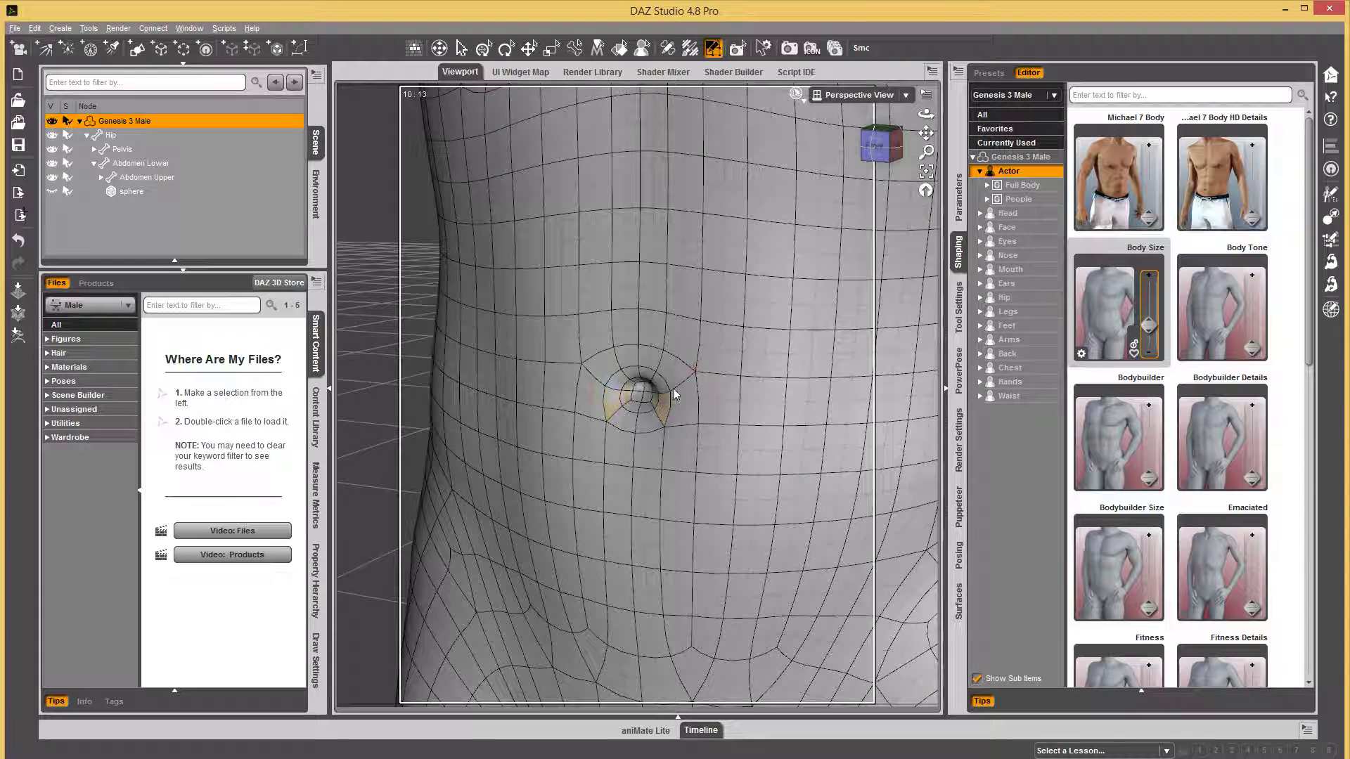
scroll(672, 388, "up", 5)
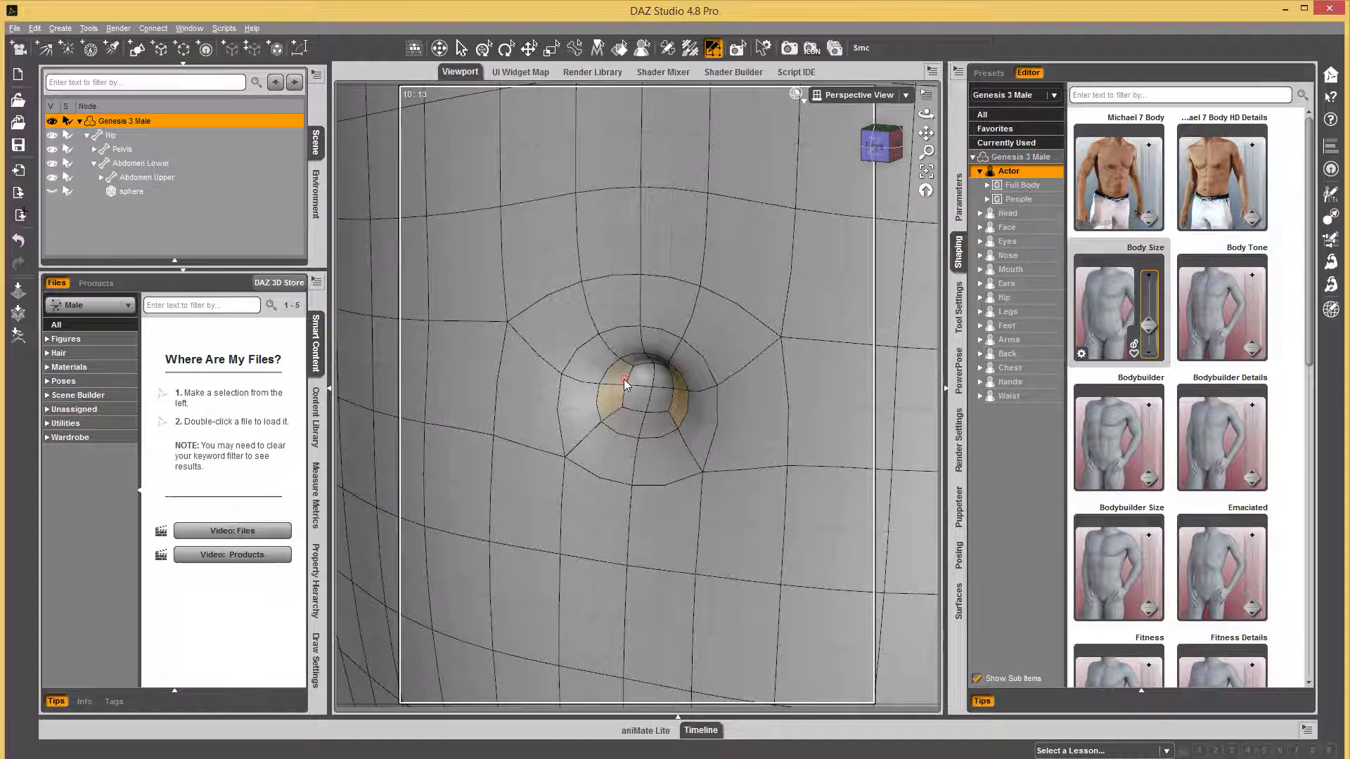
mouse_move(700, 325)
middle_mouse_down()
mouse_move(517, 320)
mouse_move(709, 320)
middle_mouse_up()
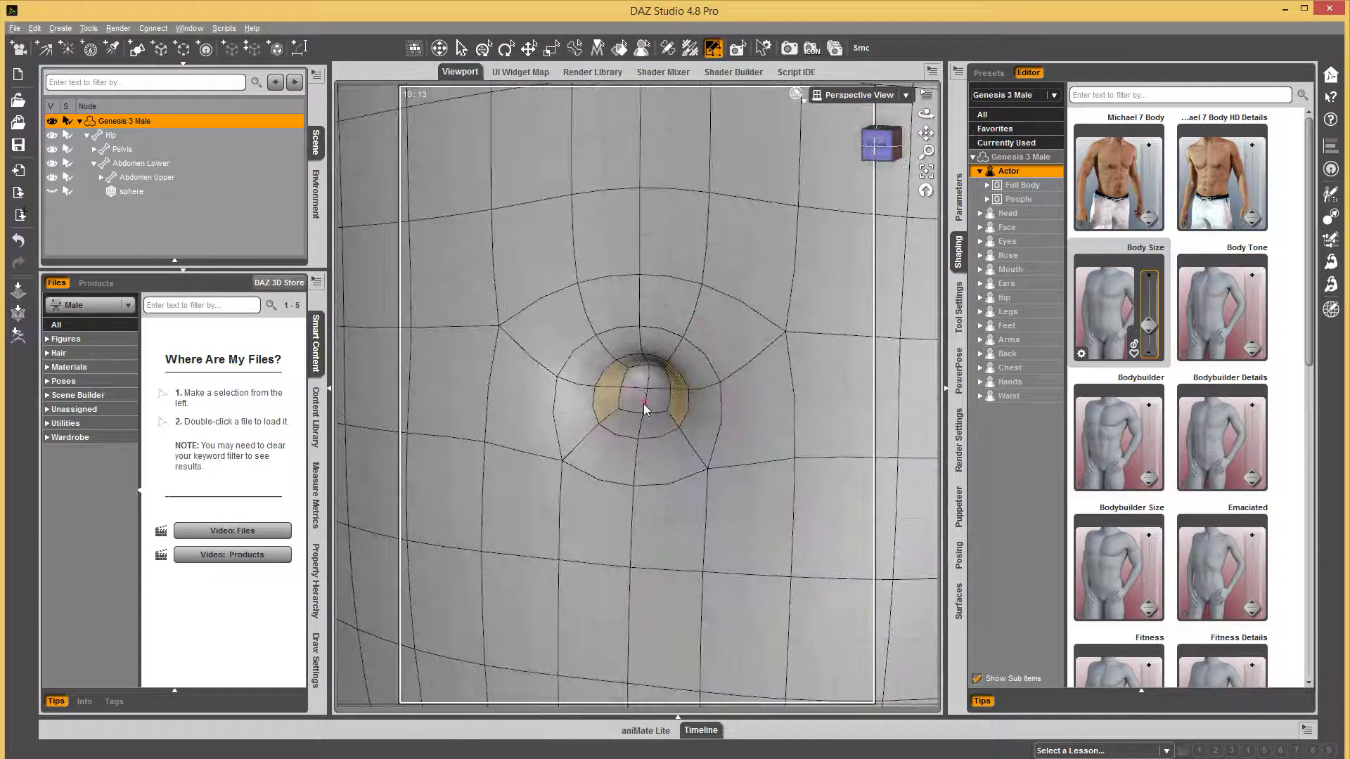
scroll(643, 403, "down", 2)
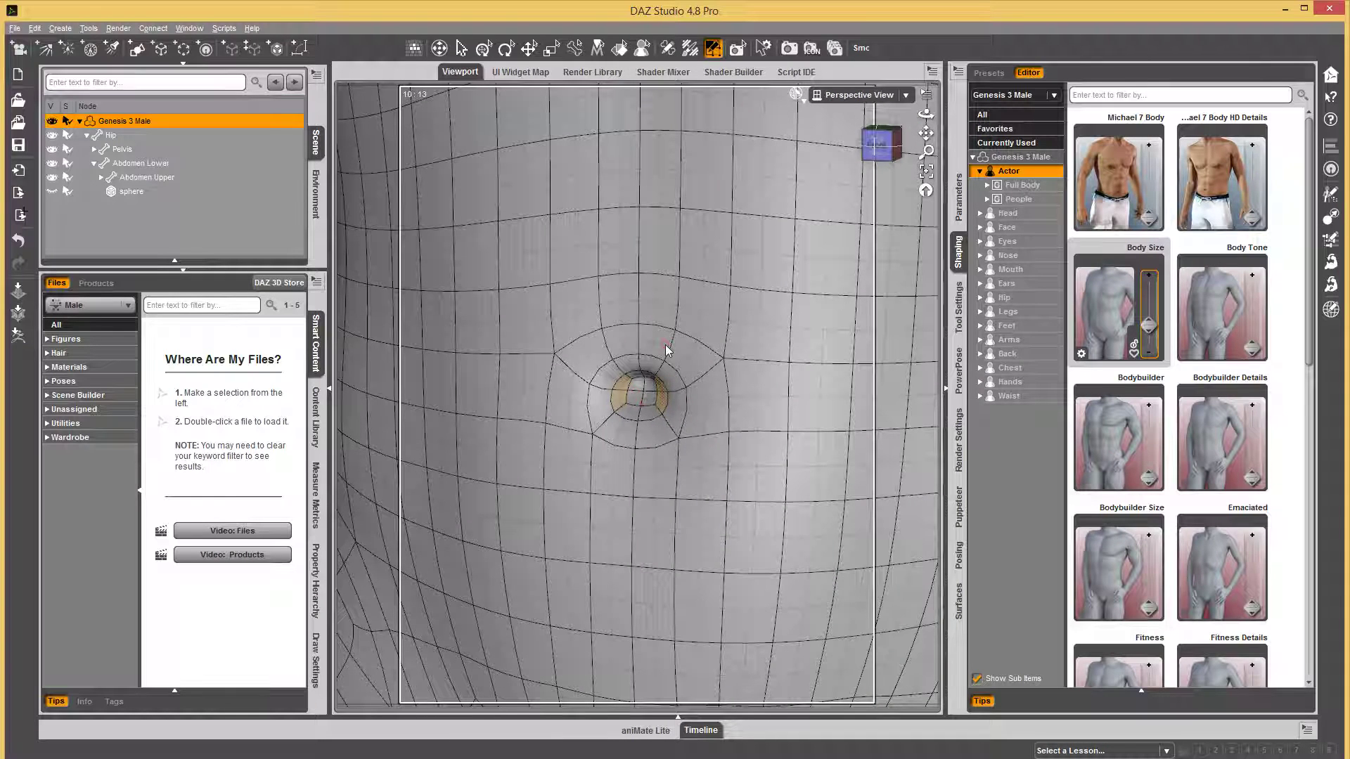
Step: Create a rigid follow node named Navel under Abdomen Lower from the selected navel polygons
left_click(136, 165)
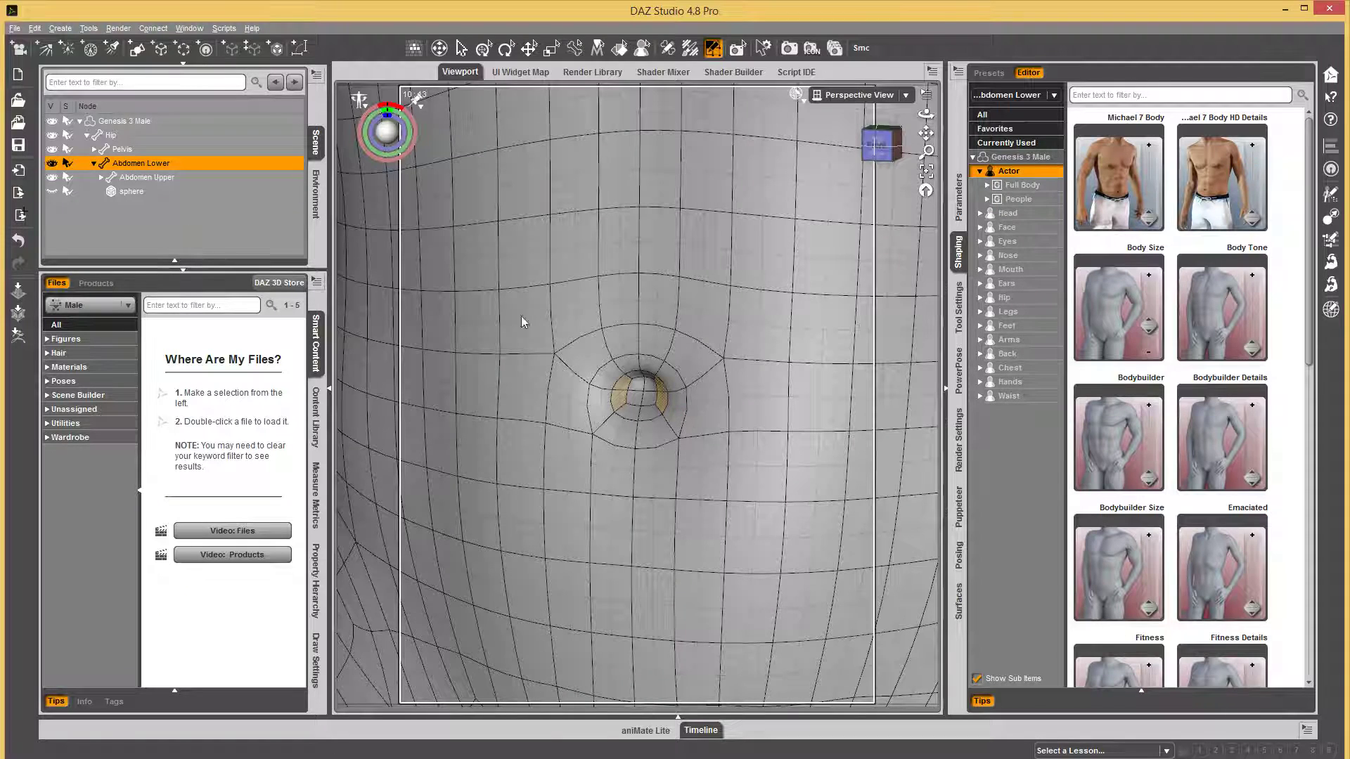
right_click(710, 360)
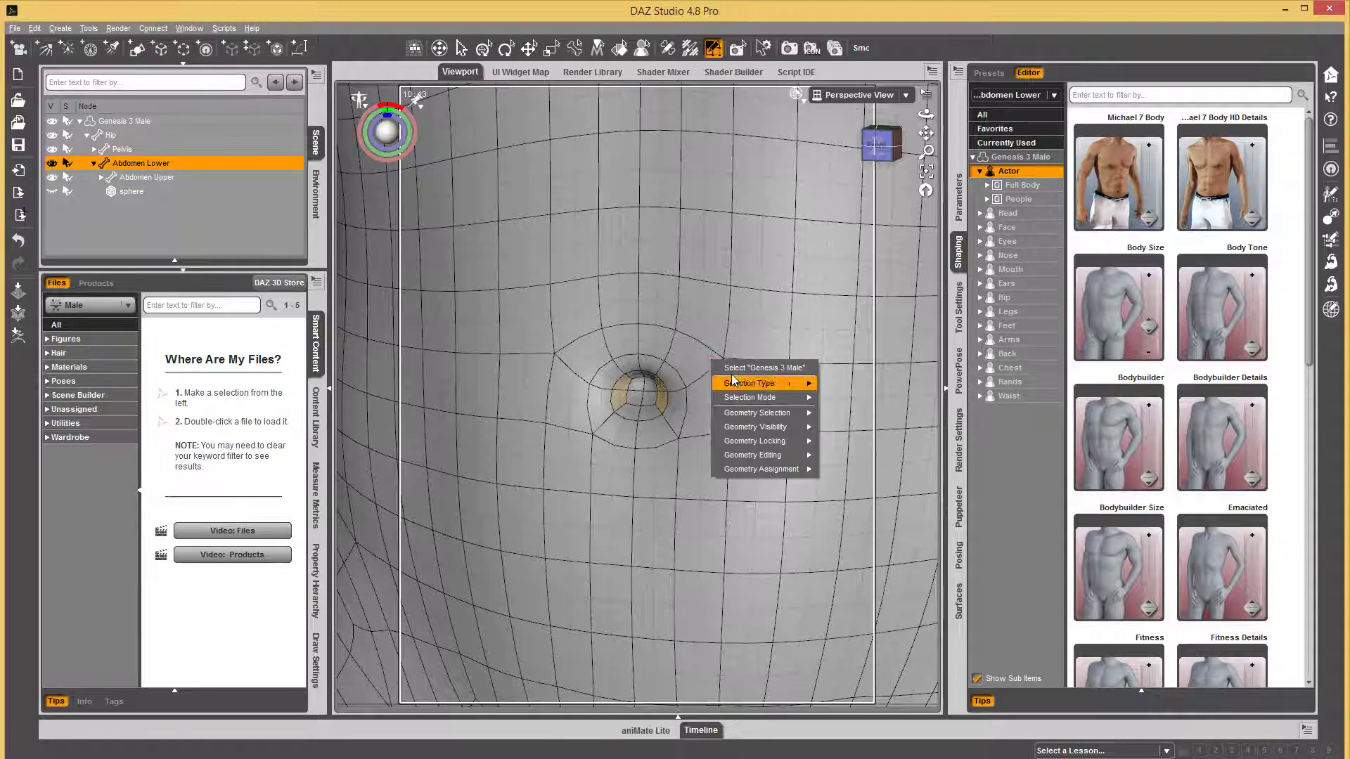
mouse_move(770, 468)
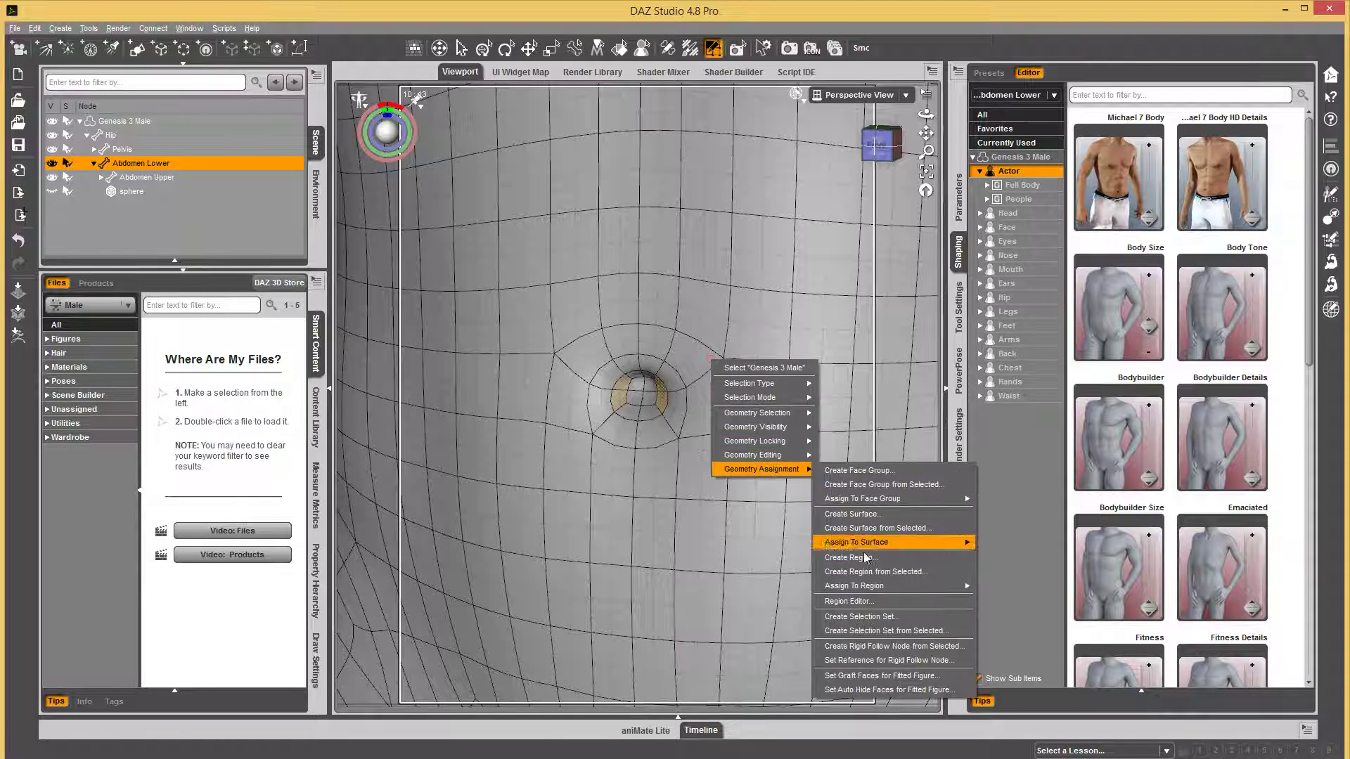
left_click(905, 647)
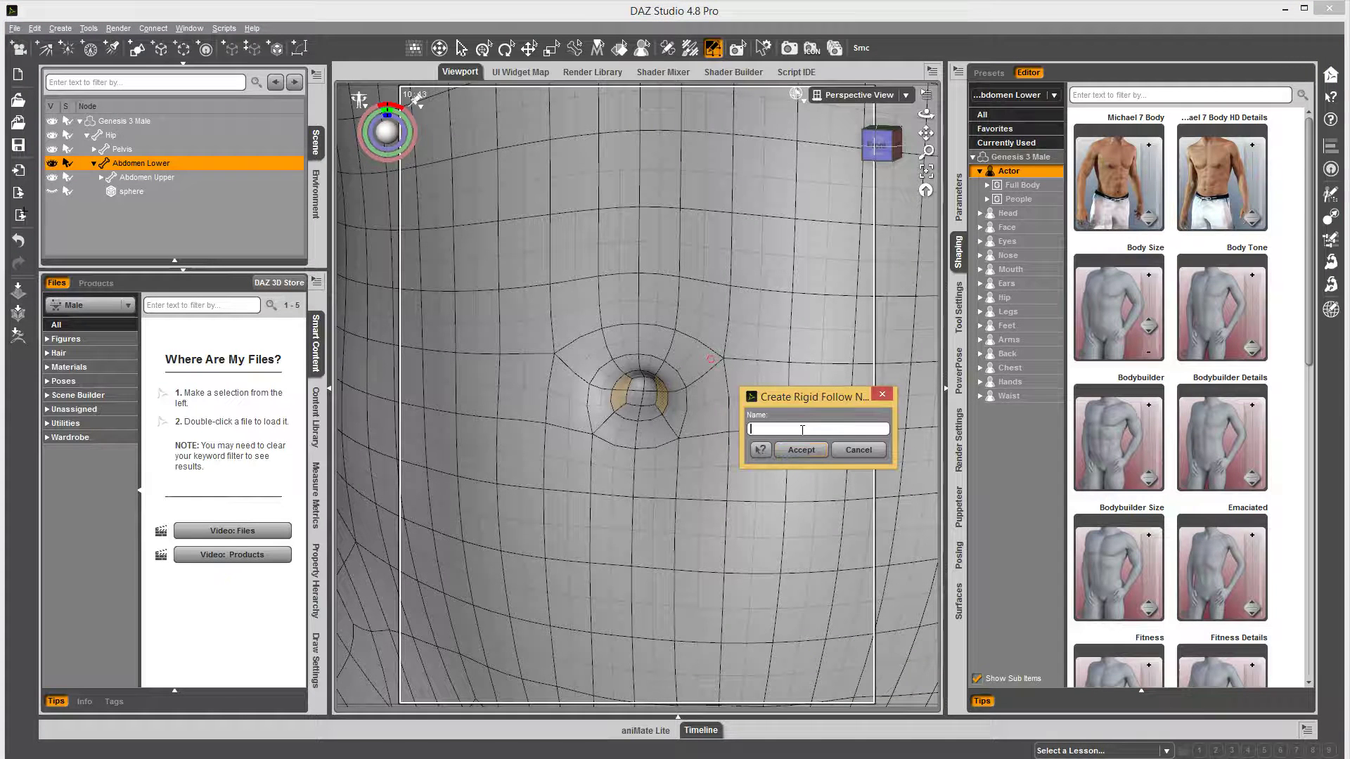
type("Navel")
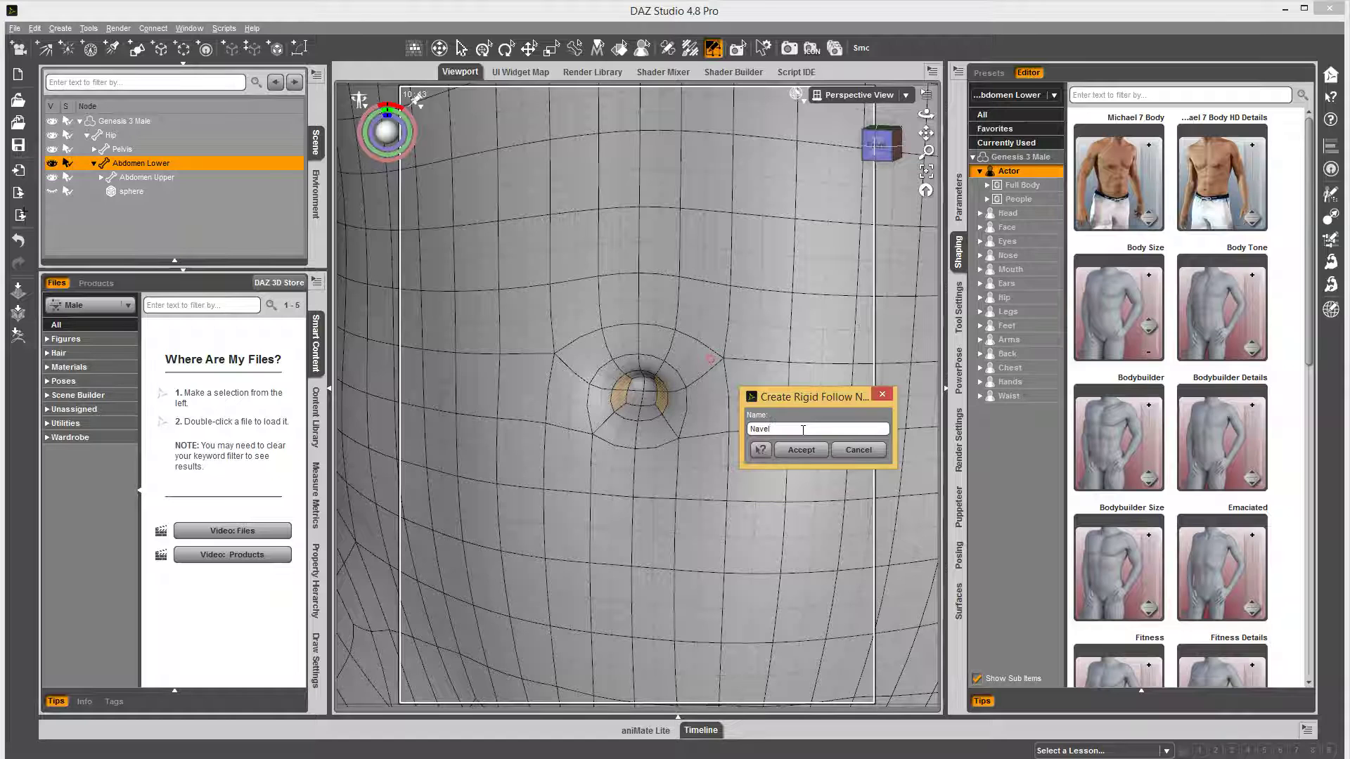
left_click(801, 450)
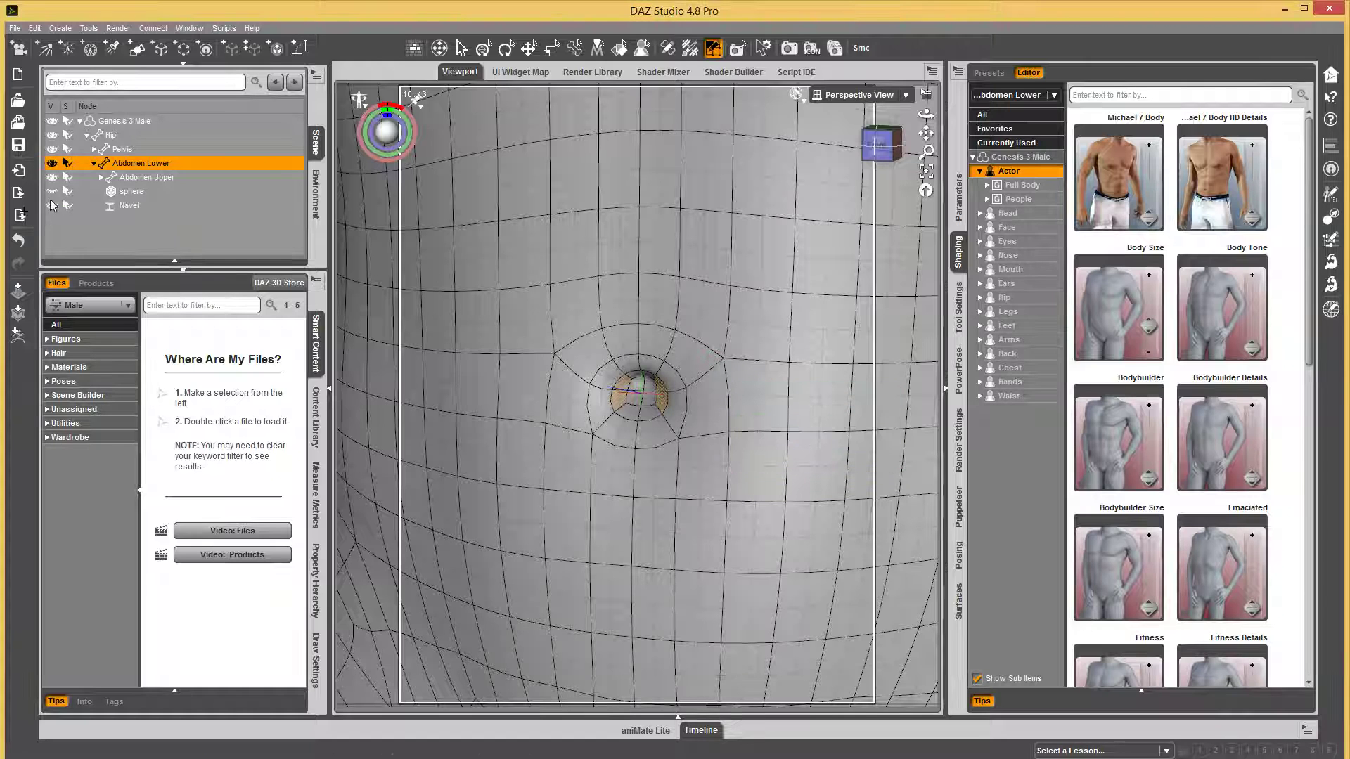
Step: Show the sphere again and parent it to the Navel node
left_click(132, 192)
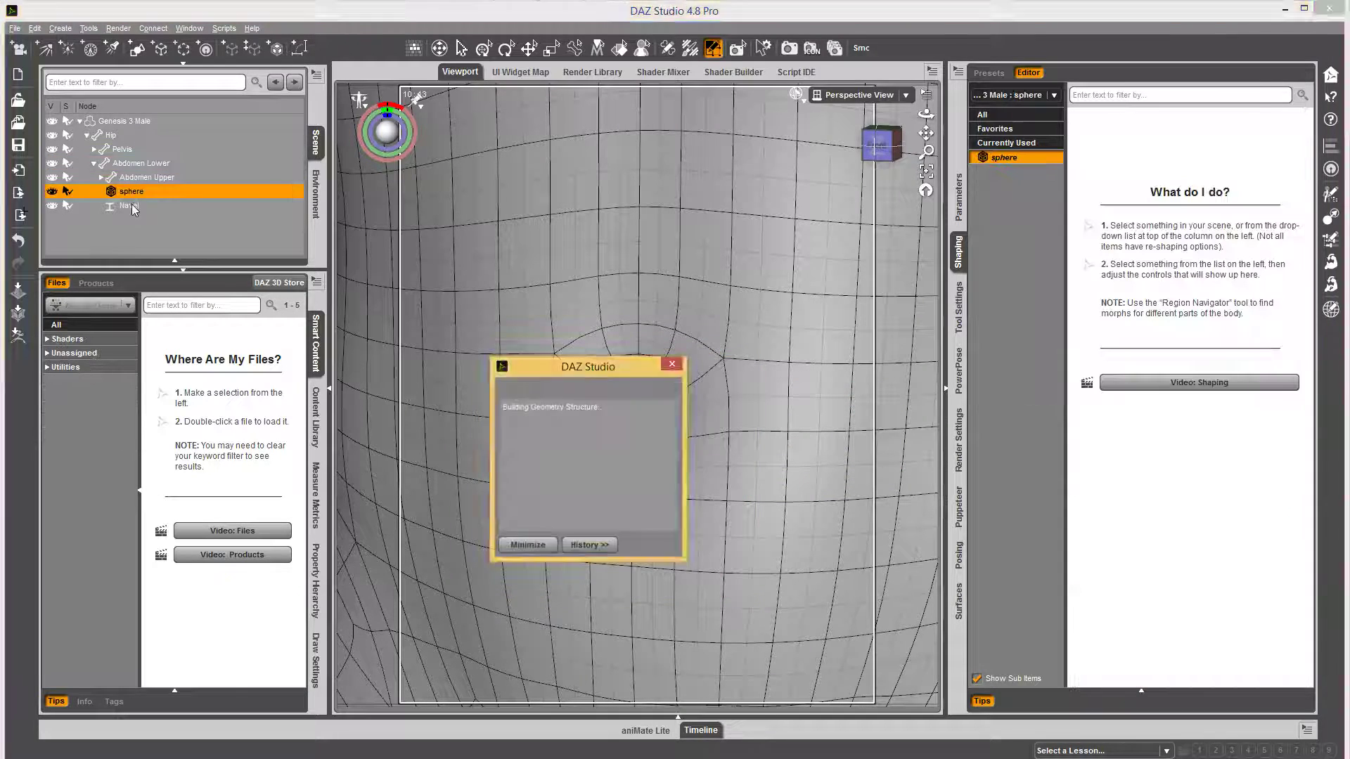
left_click_drag(130, 197, 134, 205)
Step: Vary Genesis 3 Male's Body Size between about -34% and 95%, reset it, and try Body Tone to check how the sphere follows the navel
left_click(117, 120)
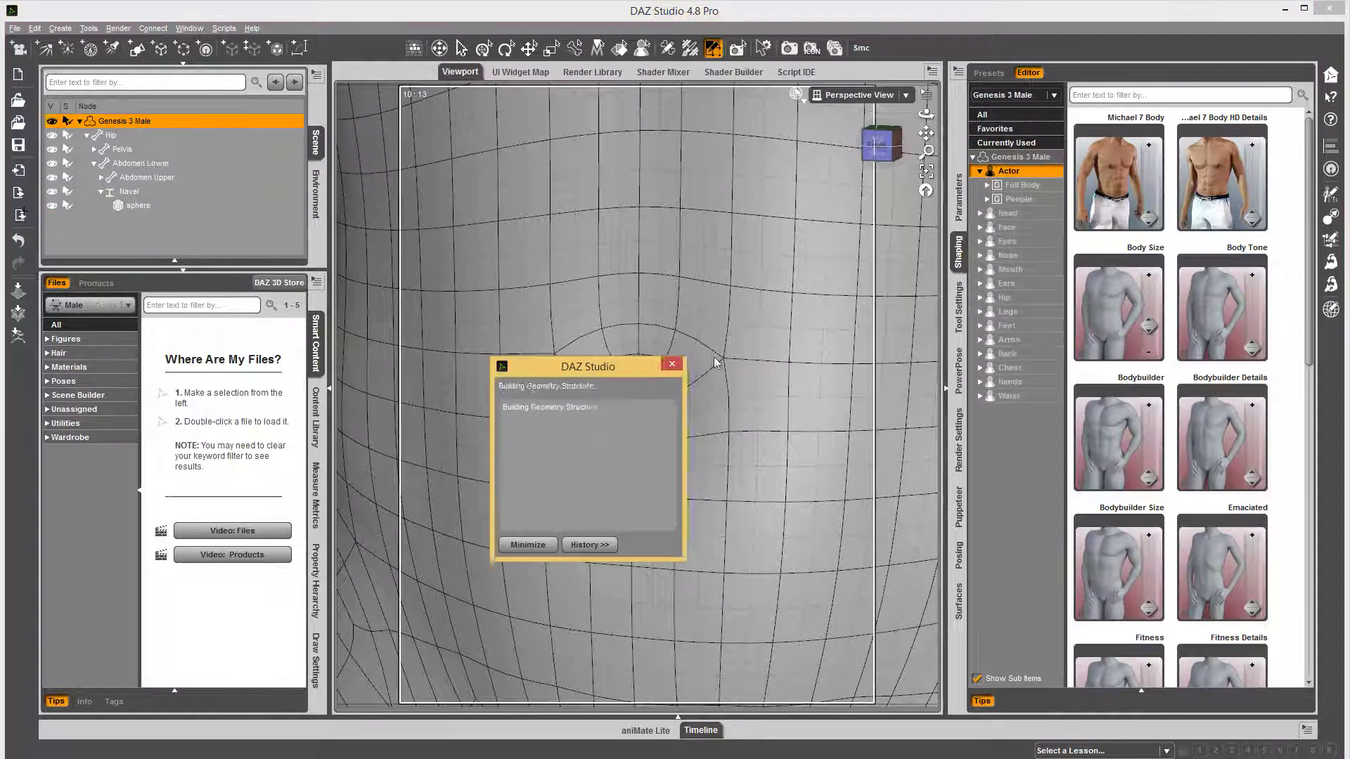
left_click_drag(1147, 328, 1138, 232)
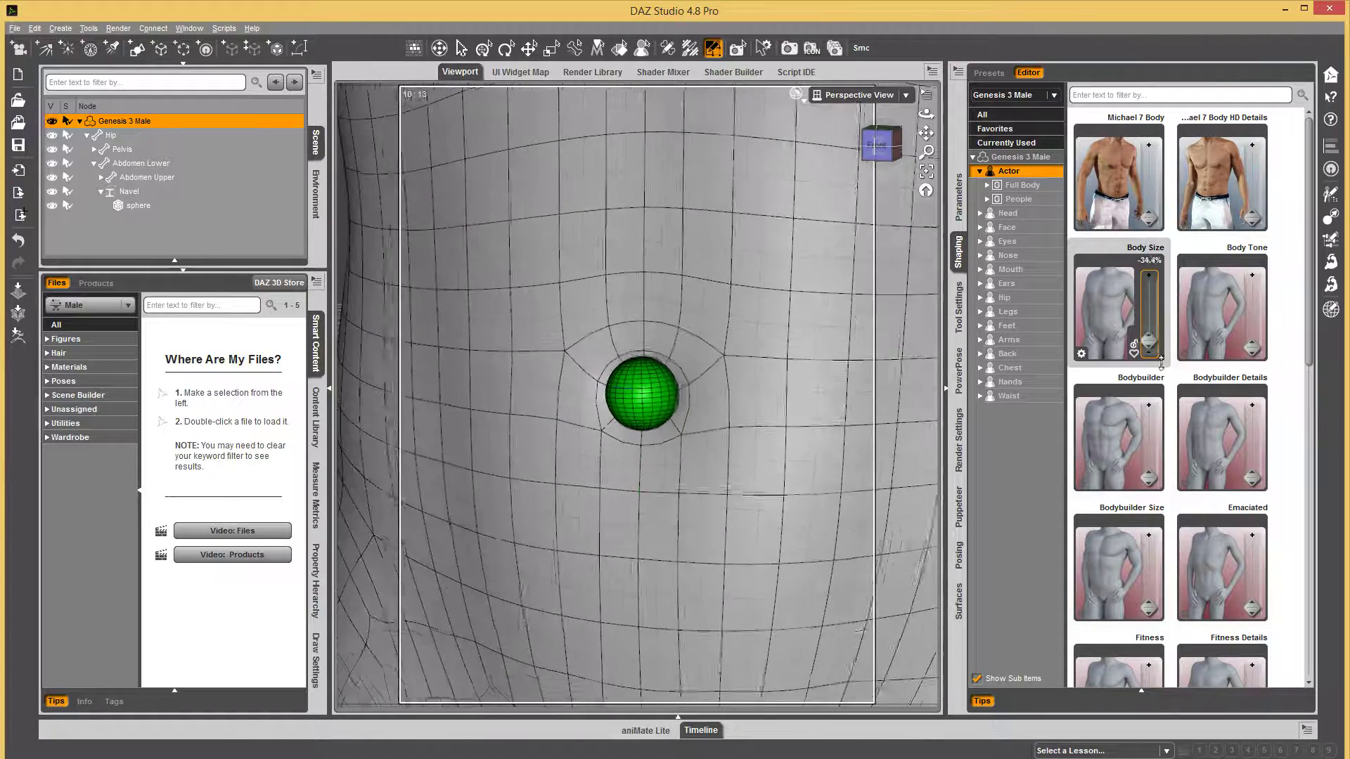
left_click_drag(1159, 271, 1157, 236)
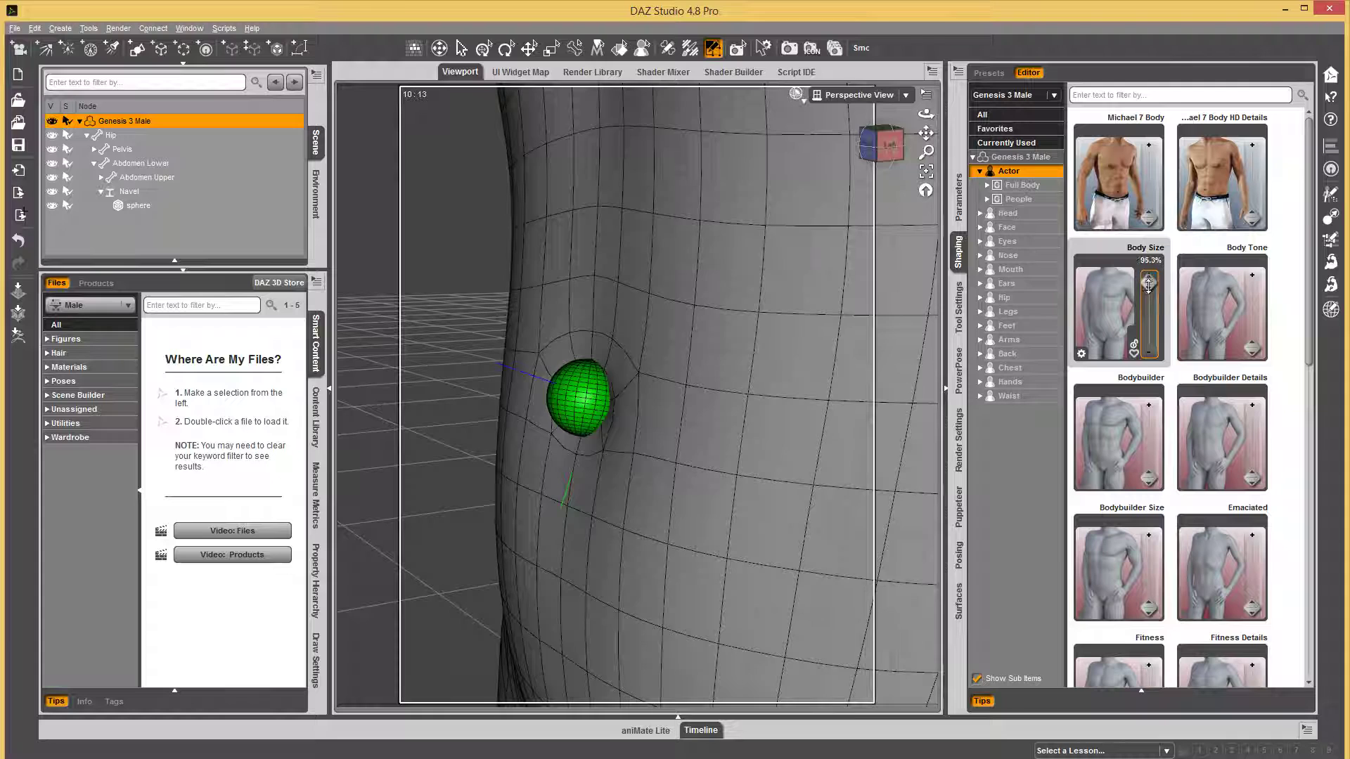
left_click_drag(1149, 281, 1152, 332)
mouse_move(1250, 364)
left_mouse_down()
mouse_move(1251, 211)
mouse_move(1255, 374)
left_mouse_up()
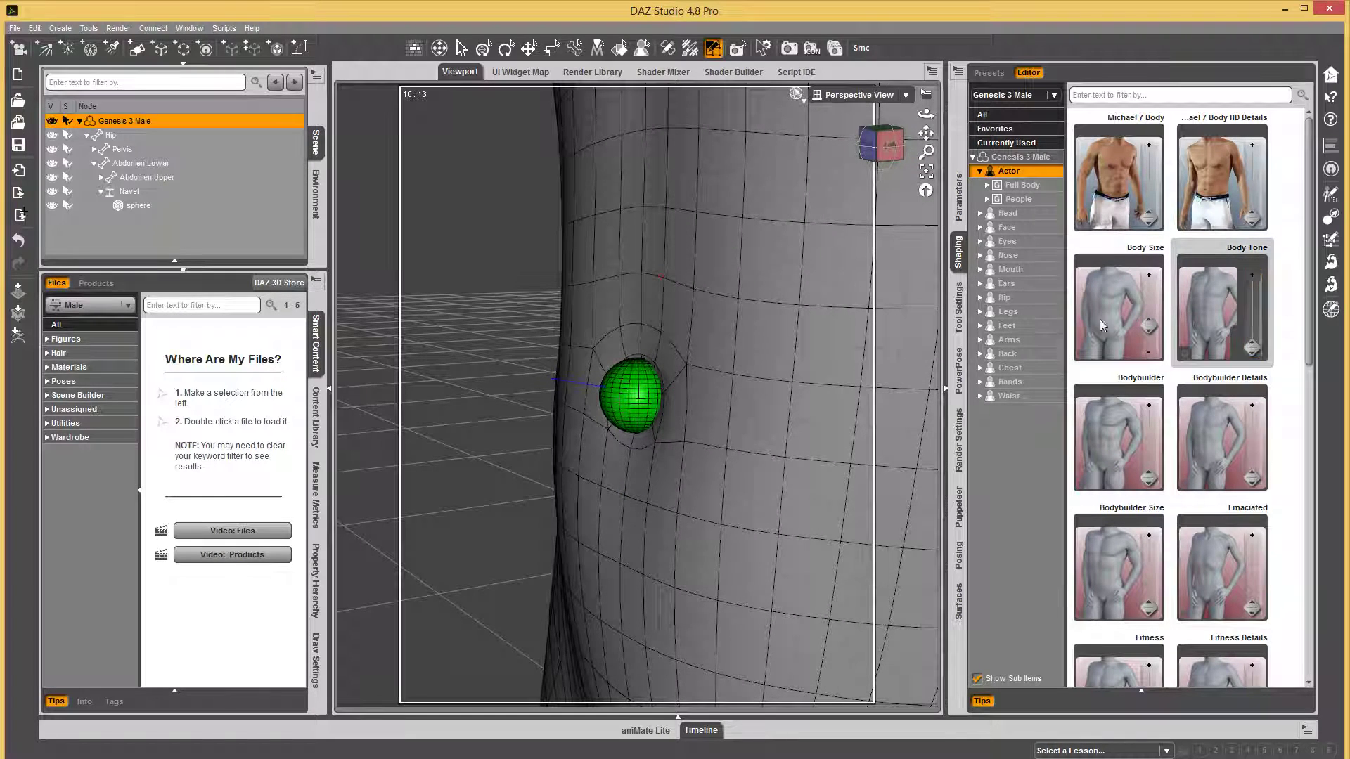
Step: Inspect the Navel node and compare the Geometry Editor's tool settings for the Navel node, the sphere and Genesis 3 Male
left_click(129, 191)
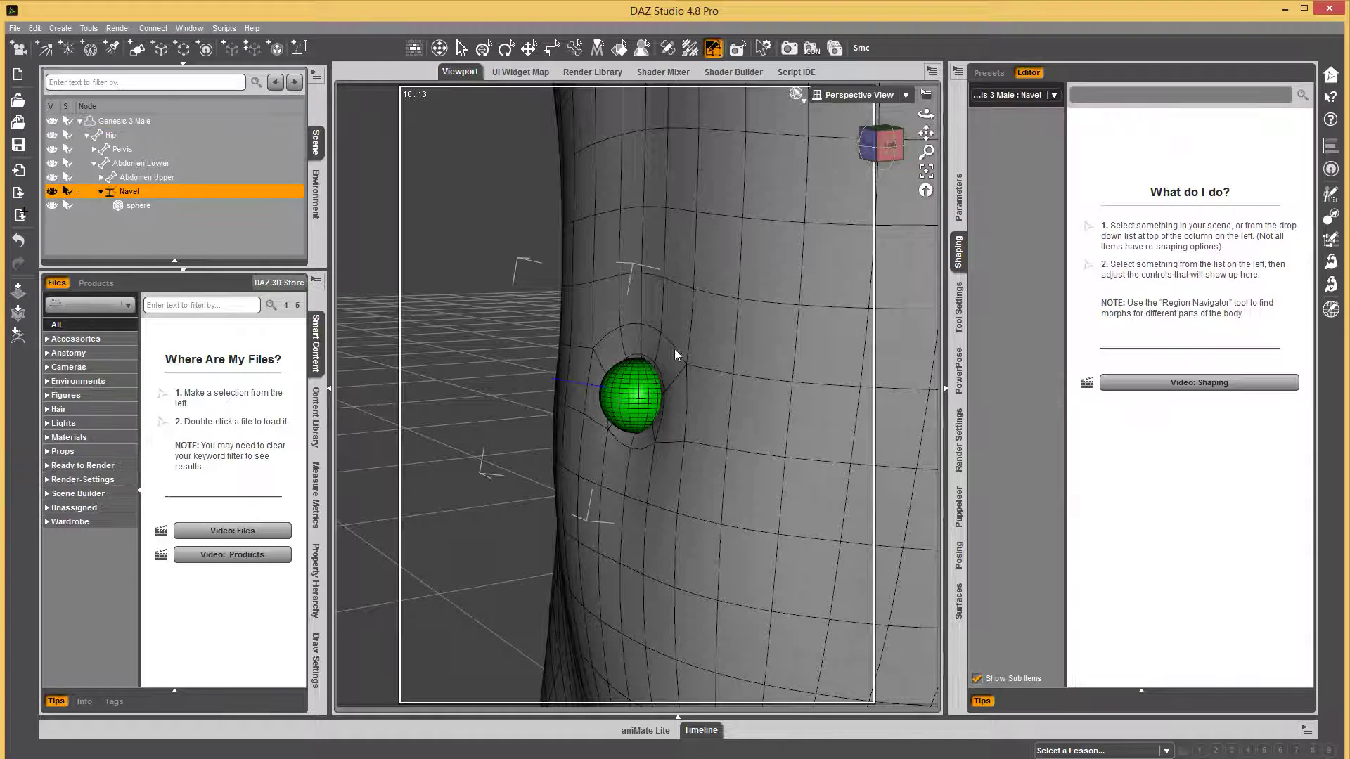
middle_click_drag(673, 349, 721, 426)
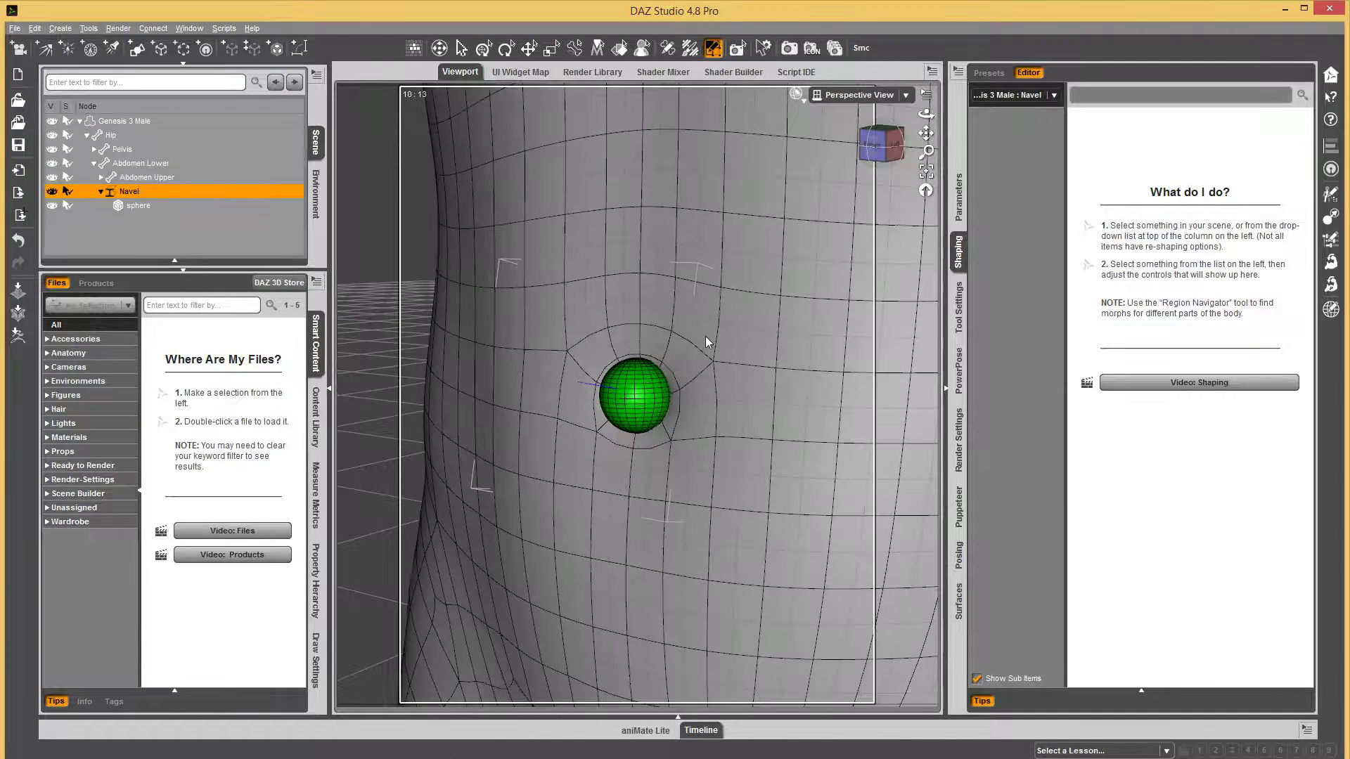
left_click(963, 322)
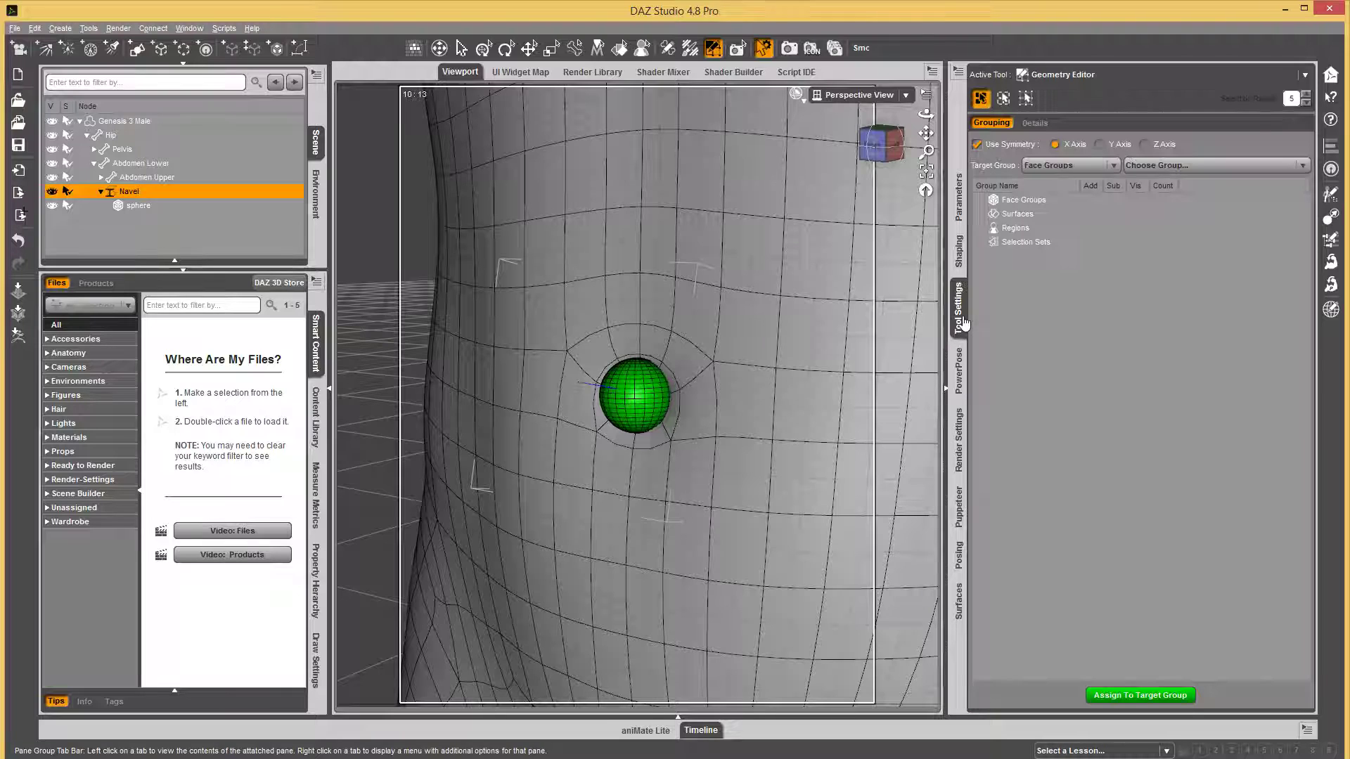
left_click(137, 205)
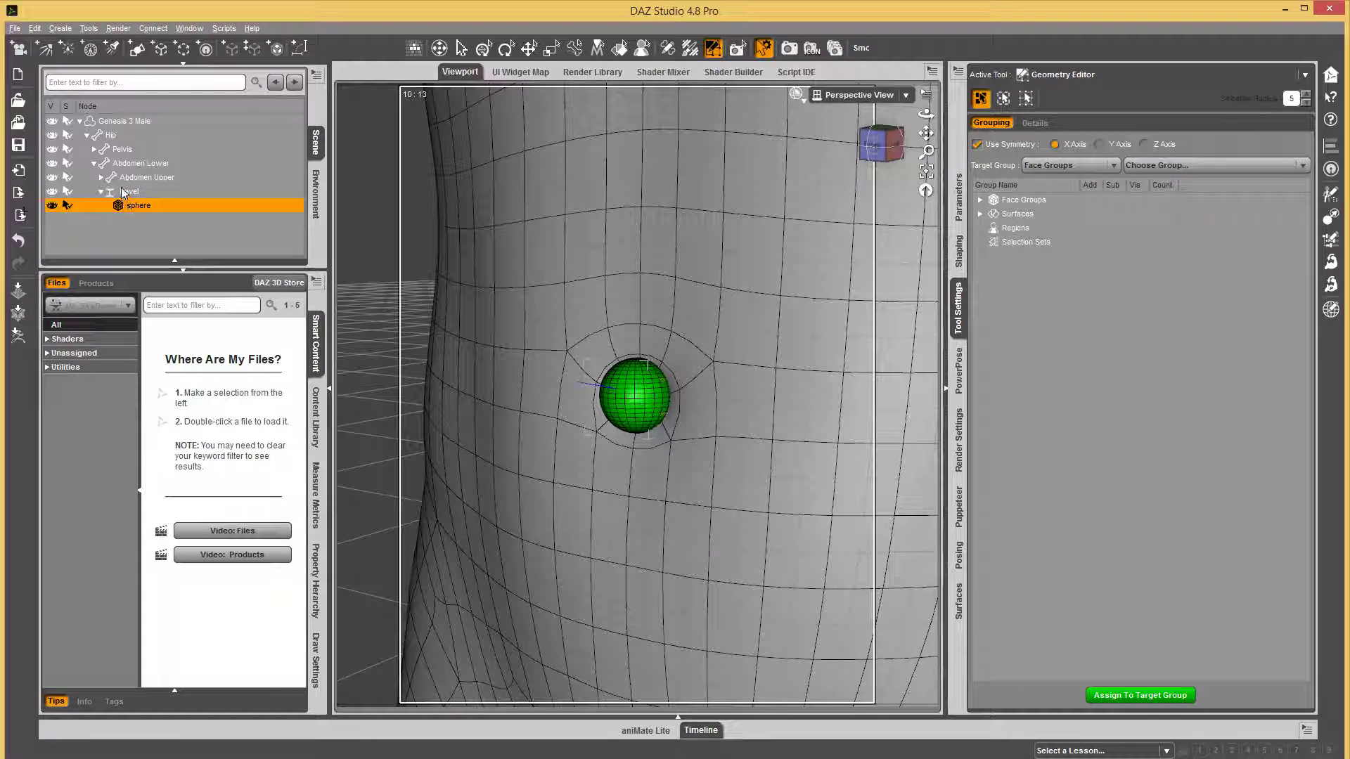
left_click(111, 124)
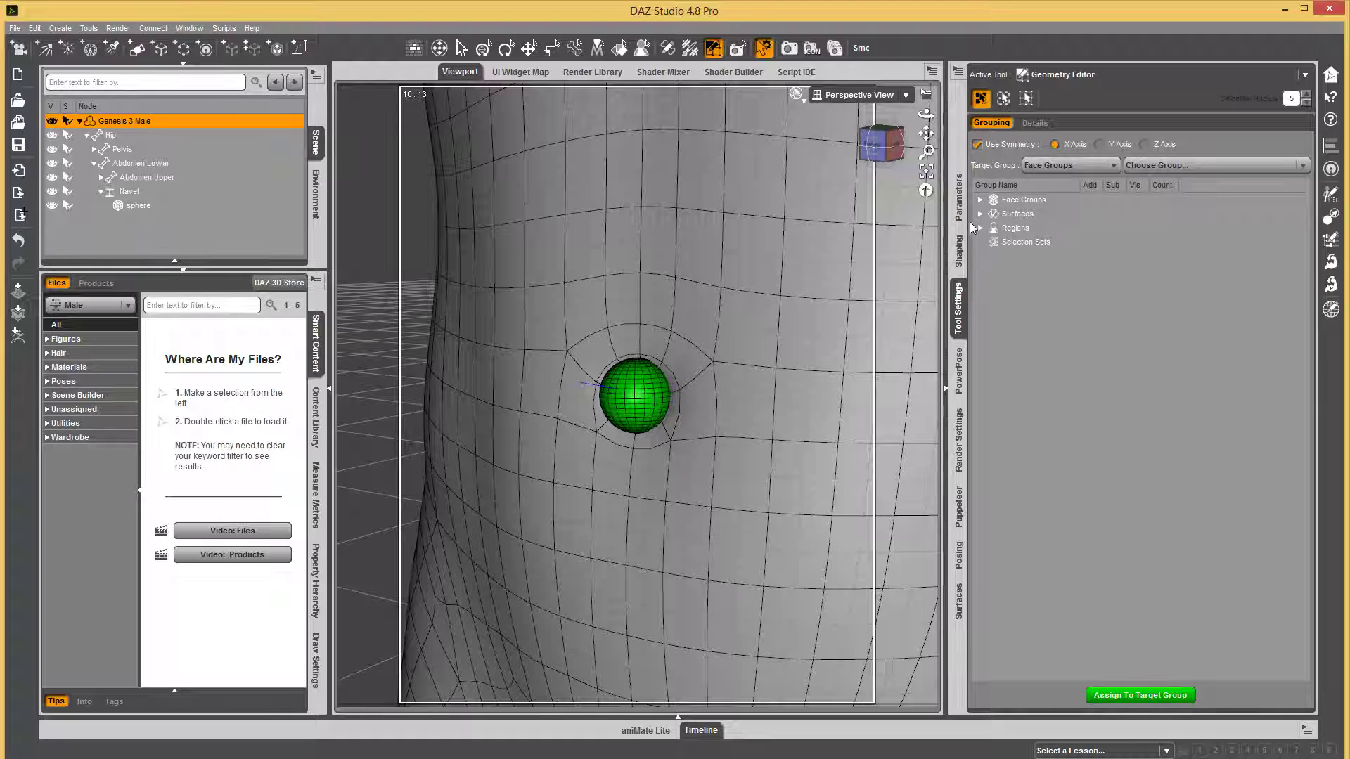
Step: Reparent the sphere to Abdomen Lower and delete the Navel rigid follow node
left_click_drag(130, 206, 129, 163)
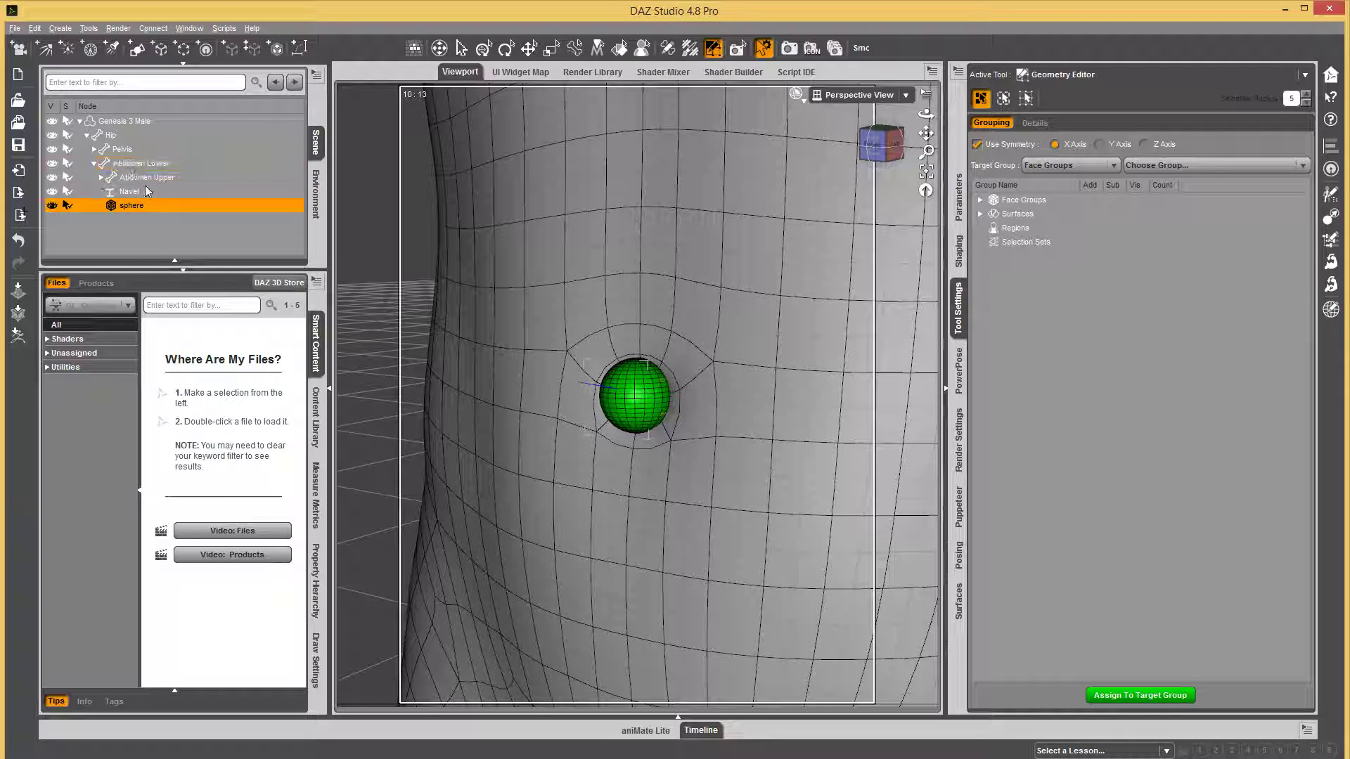
left_click(130, 192)
right_click(128, 197)
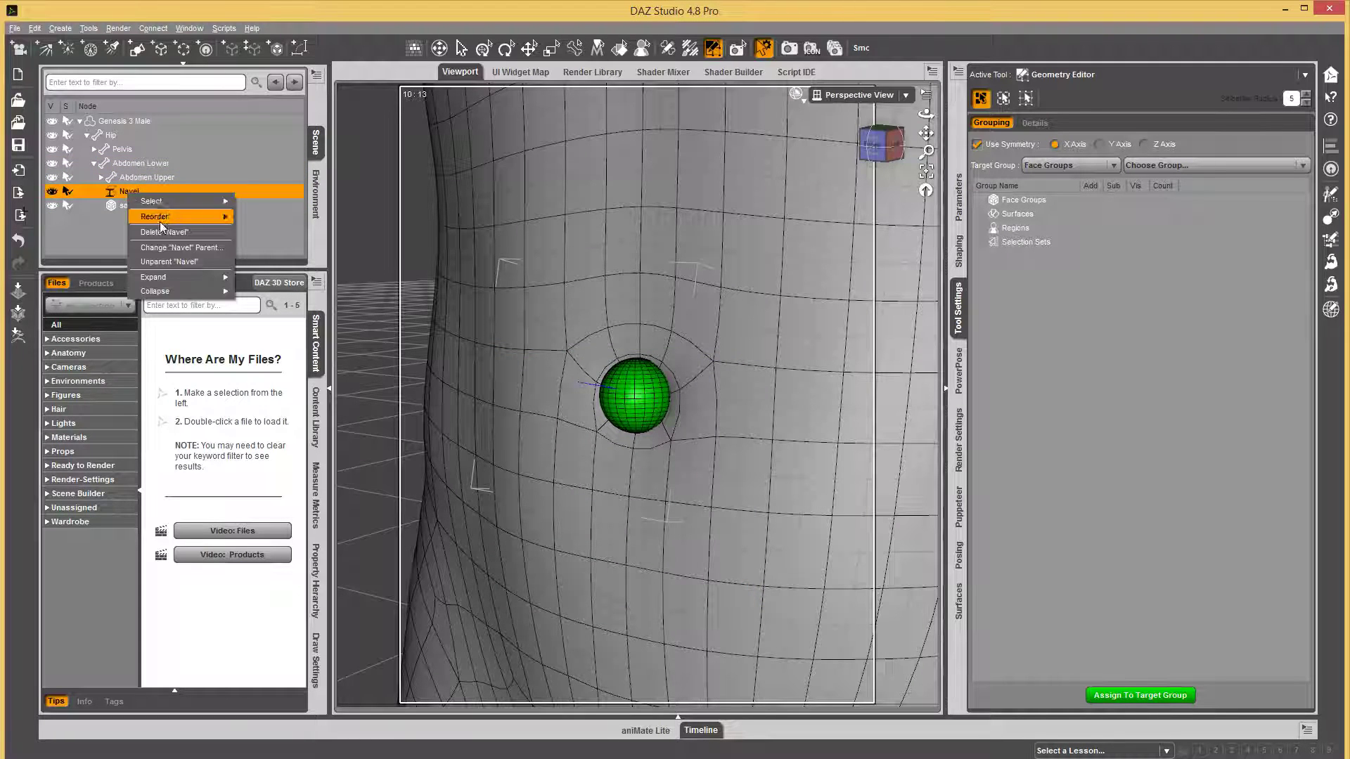
left_click(168, 232)
Step: Make Abdomen Lower the active node, hide the sphere and select the polygons on both sides inside the navel
left_click(137, 163)
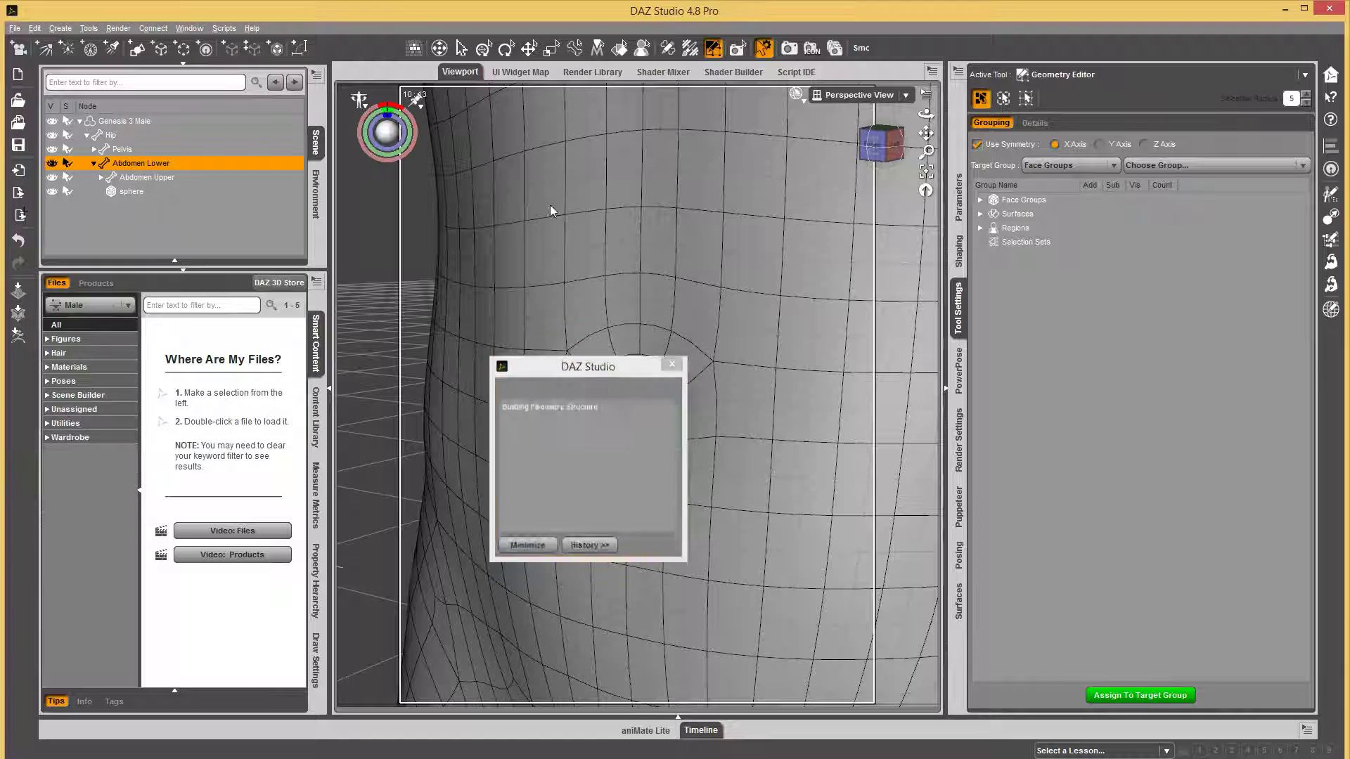
left_click(52, 192)
left_click(628, 401)
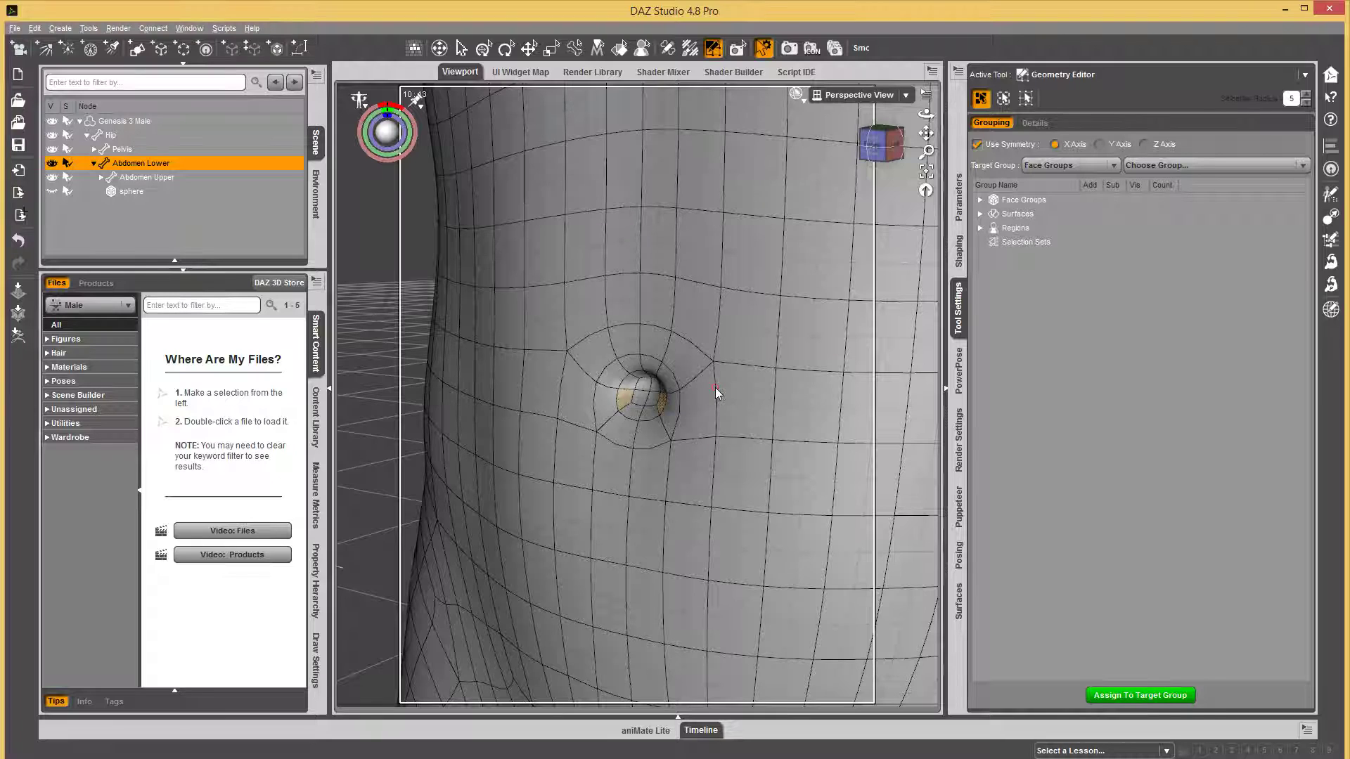
Step: Create a rigid follow node named Navel from the selected polygons and parent the unhidden sphere to it
right_click(619, 342)
mouse_move(668, 449)
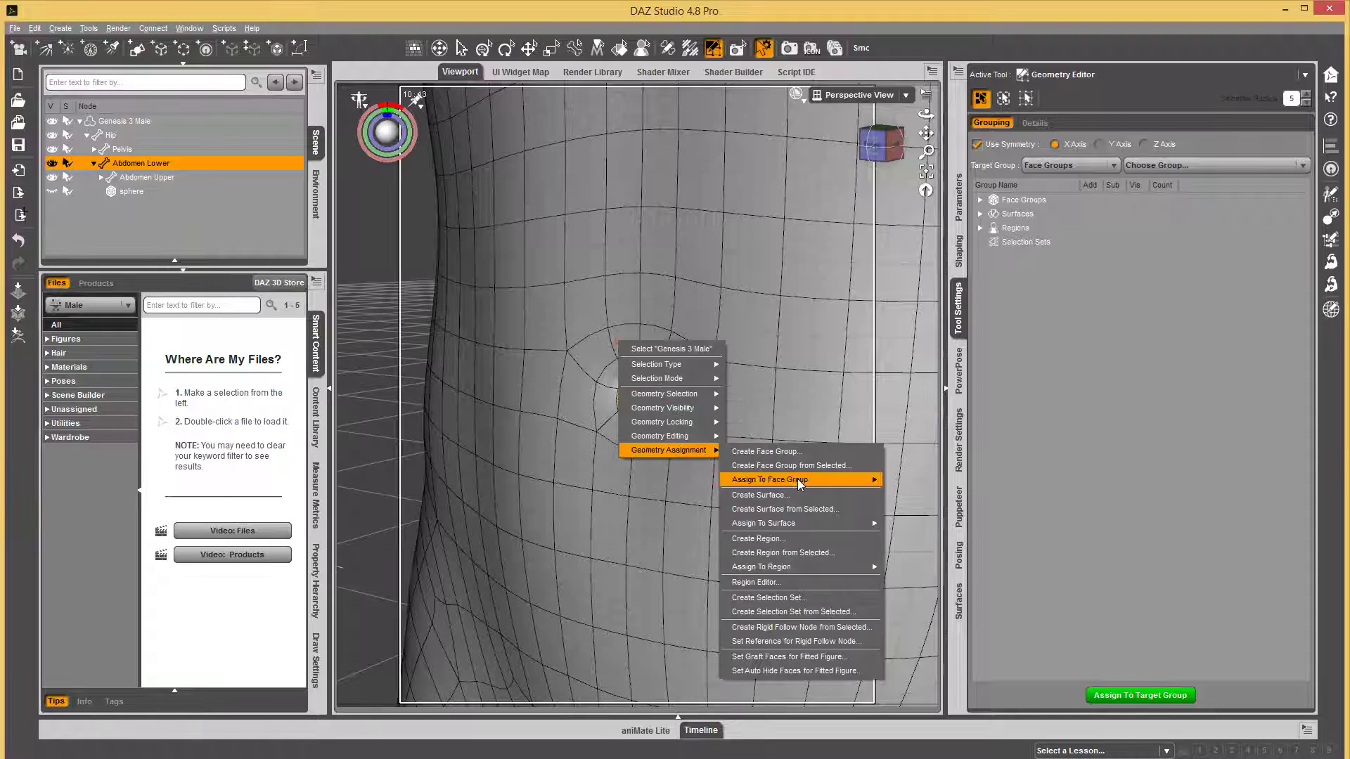
left_click(828, 630)
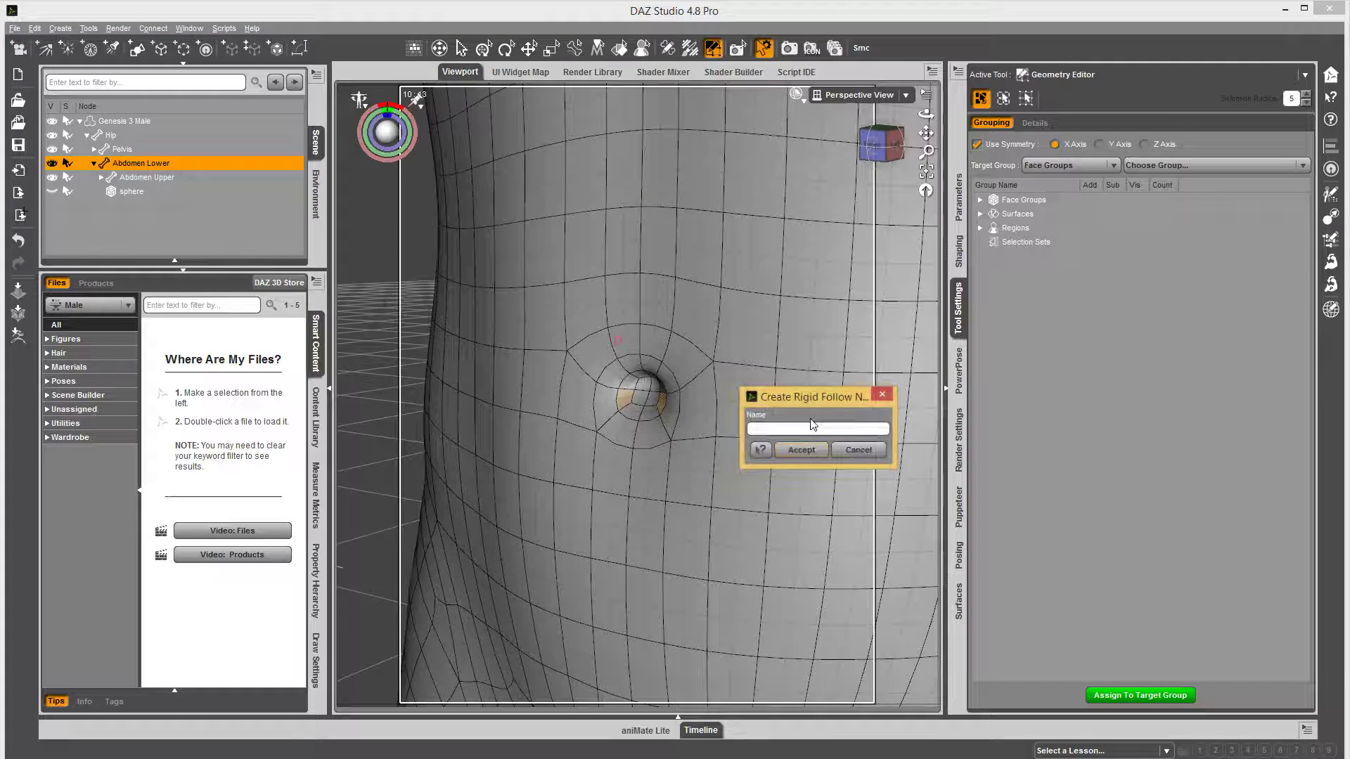
type("Nave")
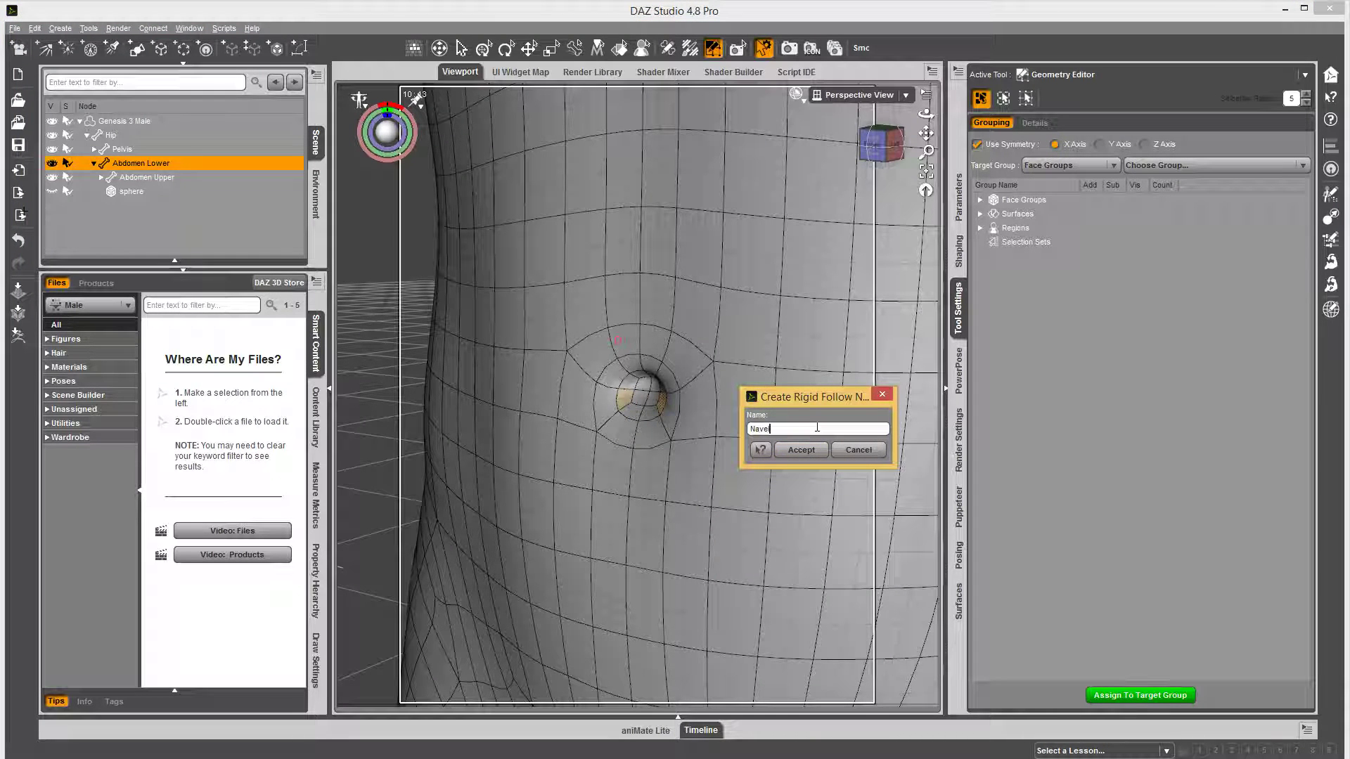
type("l")
left_click(800, 450)
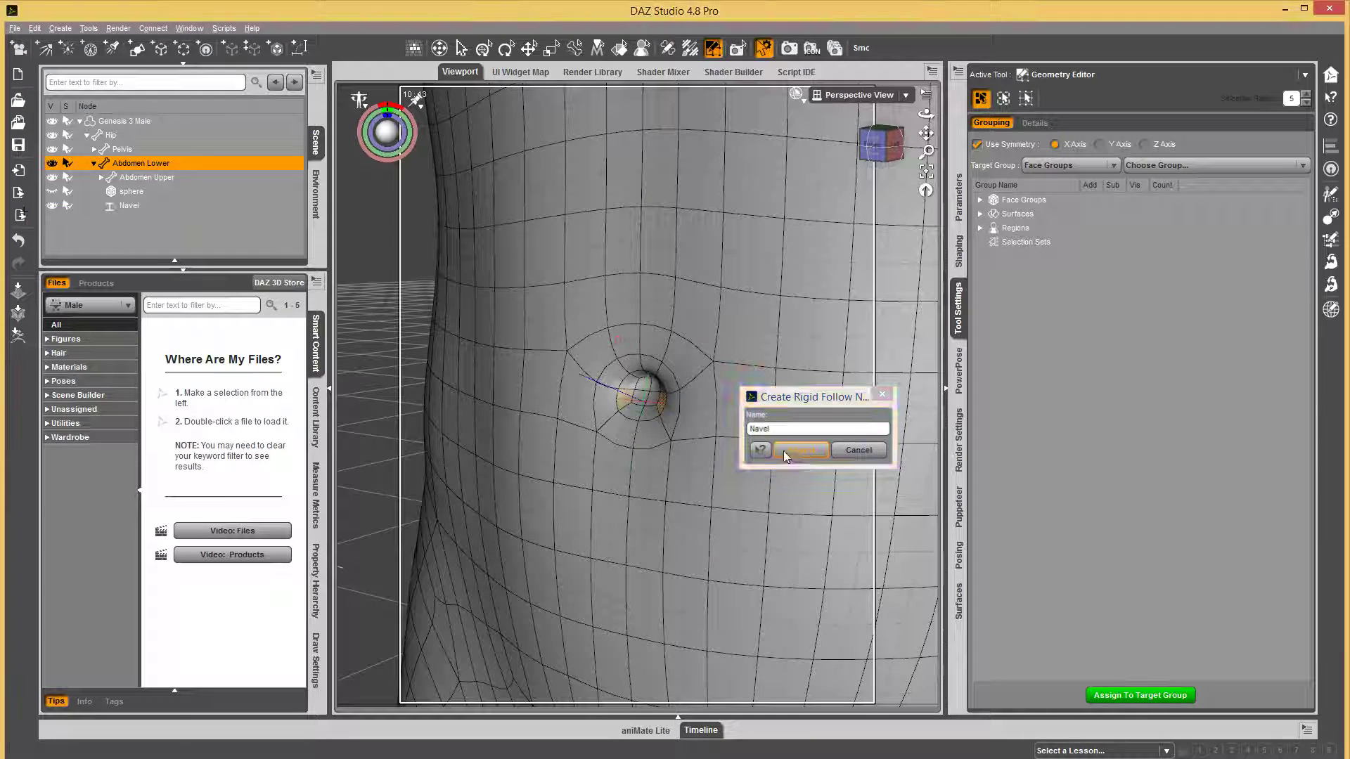
left_click(54, 192)
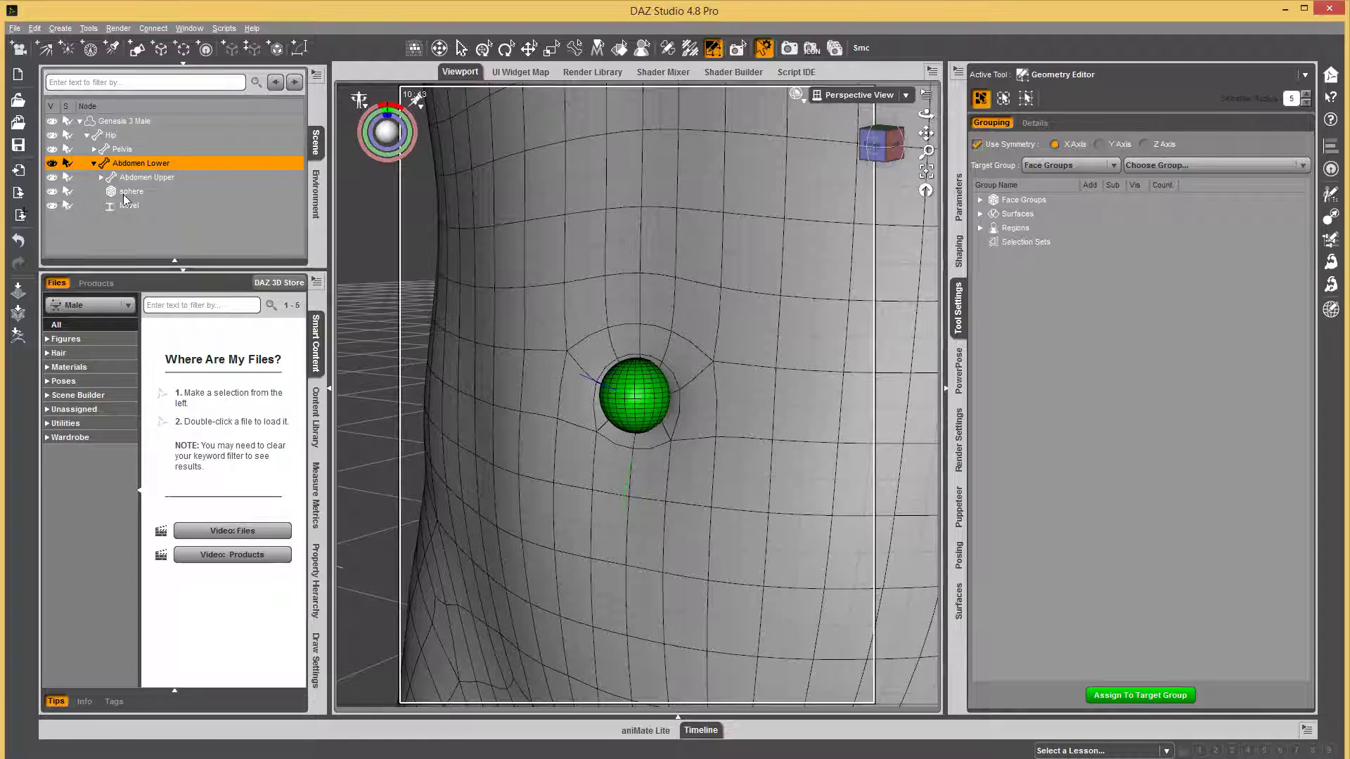
left_click_drag(127, 193, 158, 204)
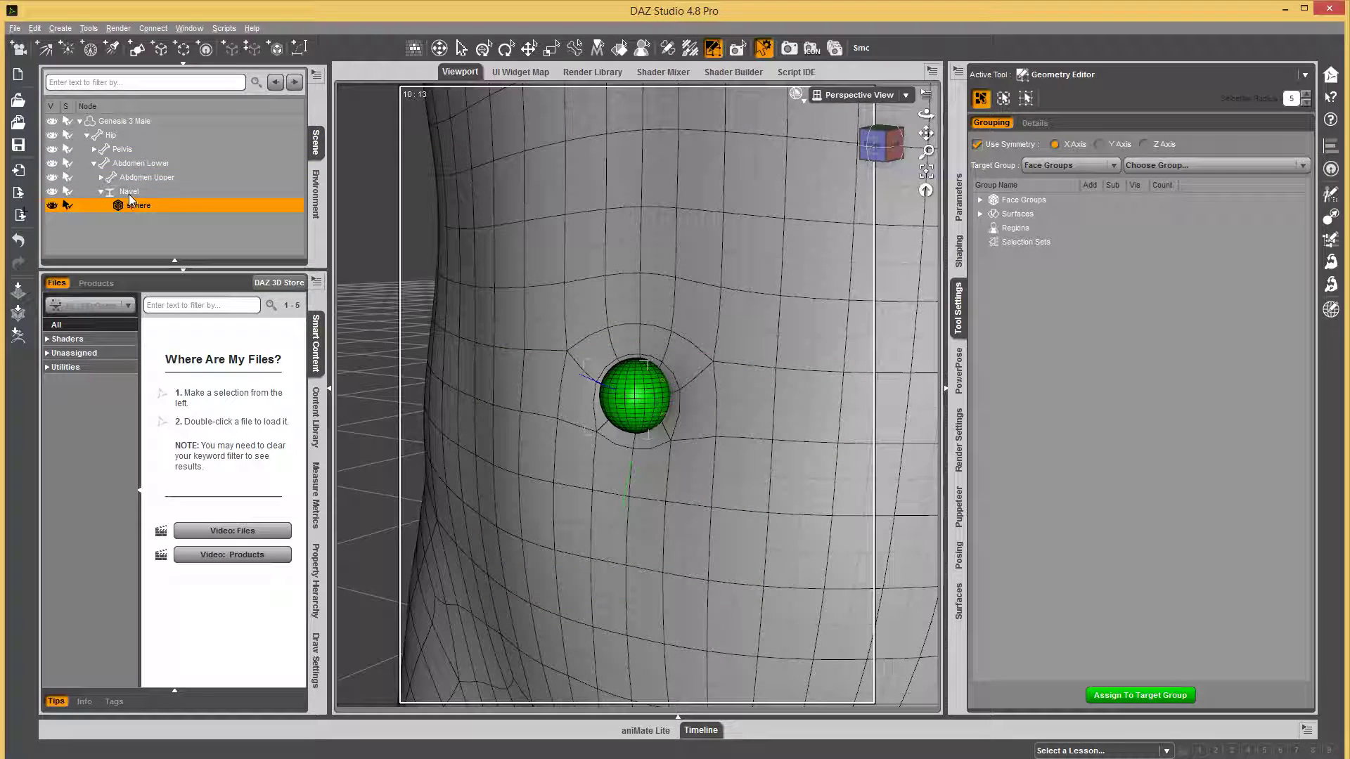
Step: Raise Genesis 3 Male's Body Size to 100%, reset it, and try Body Tone to check how the sphere follows the navel
left_click(122, 122)
left_click(959, 251)
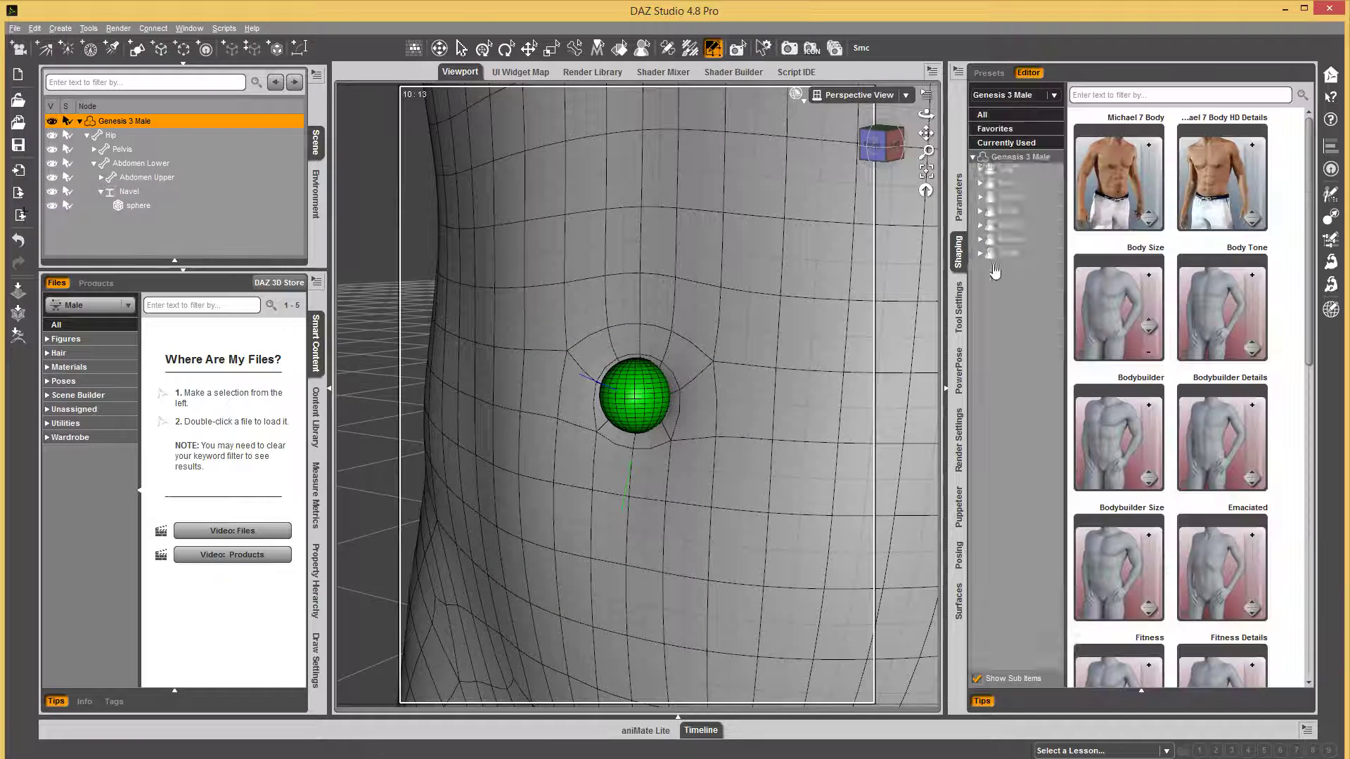
left_click_drag(1148, 326, 1125, 249)
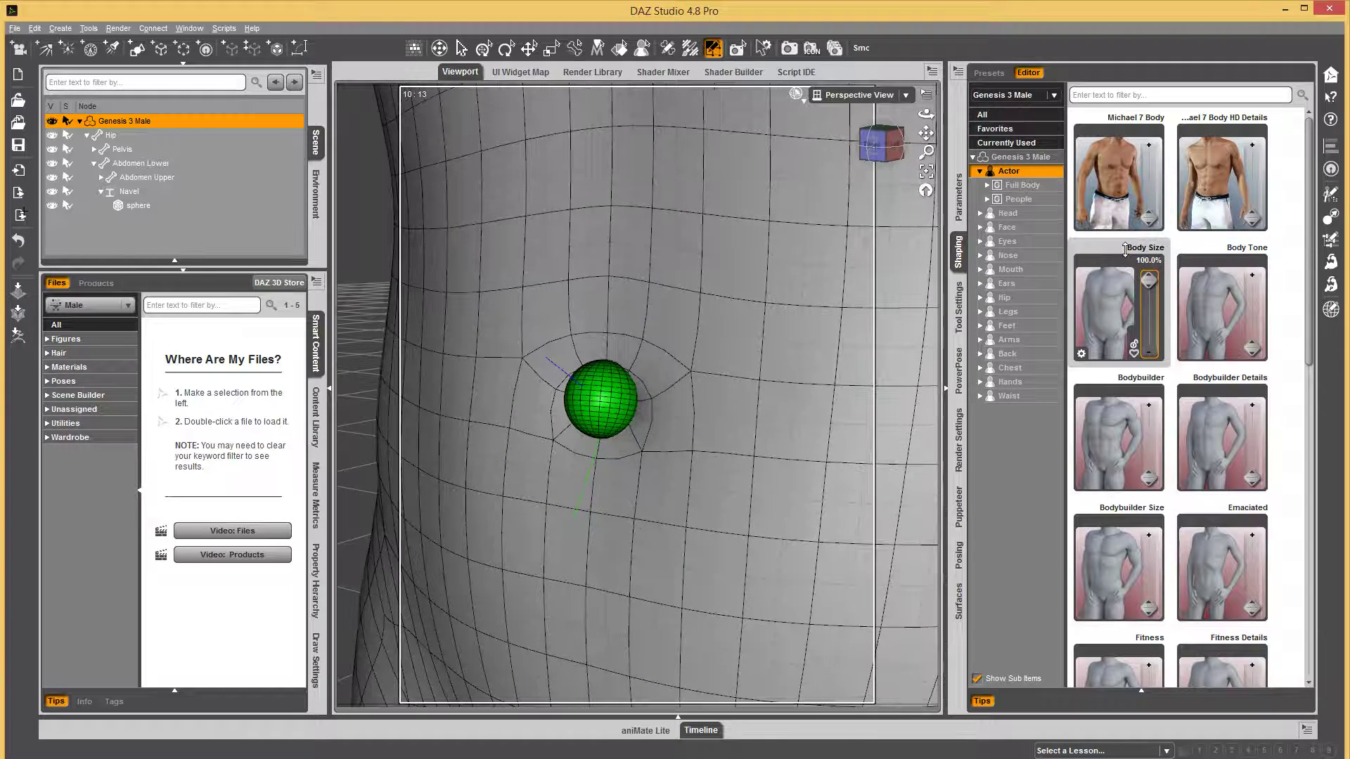
left_click(1148, 318, "alt")
mouse_move(1252, 345)
left_mouse_down()
mouse_move(1253, 243)
mouse_move(1255, 355)
left_mouse_up()
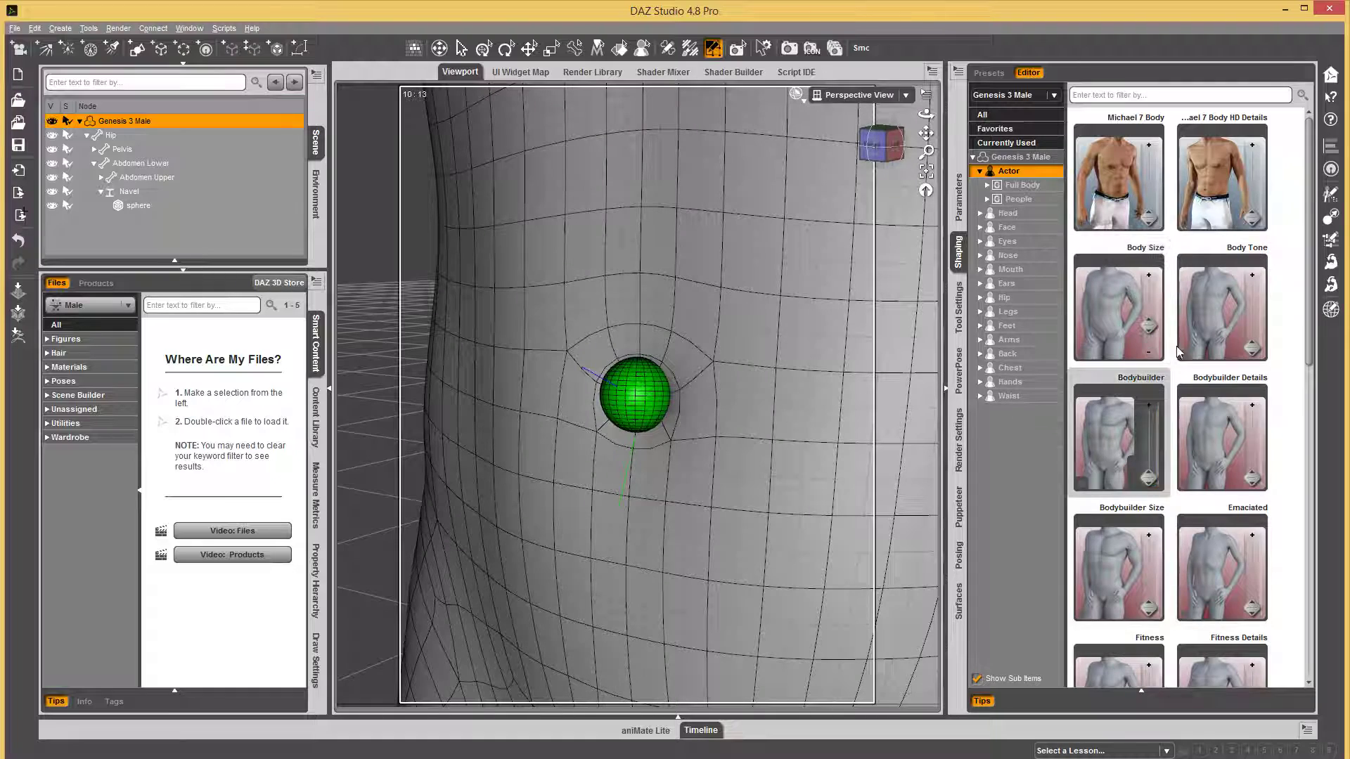
Step: Try the Bodybuilder, Bodybuilder Size and Heavy morphs, returning each to zero, and inspect the sphere's placement on the abdomen
left_click_drag(1153, 475, 1144, 526)
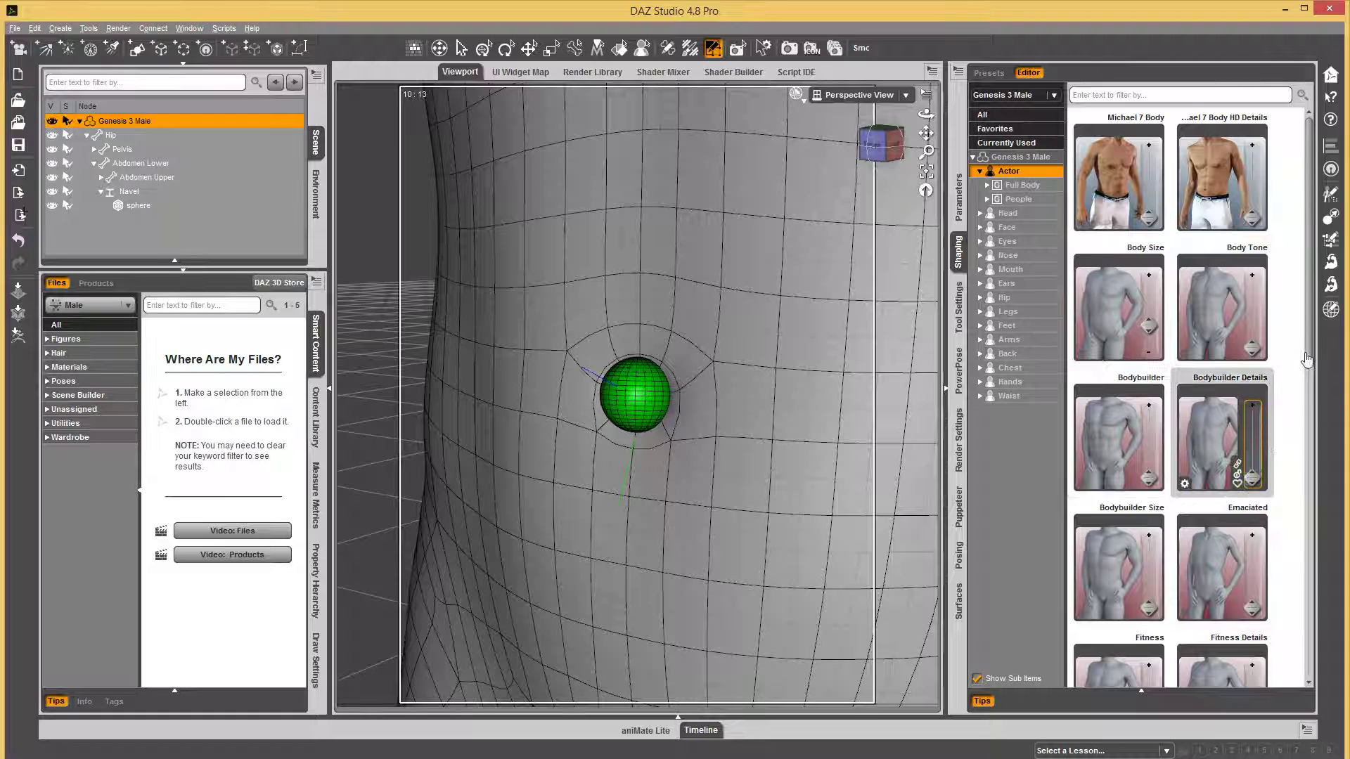
scroll(1306, 360, "down", 3)
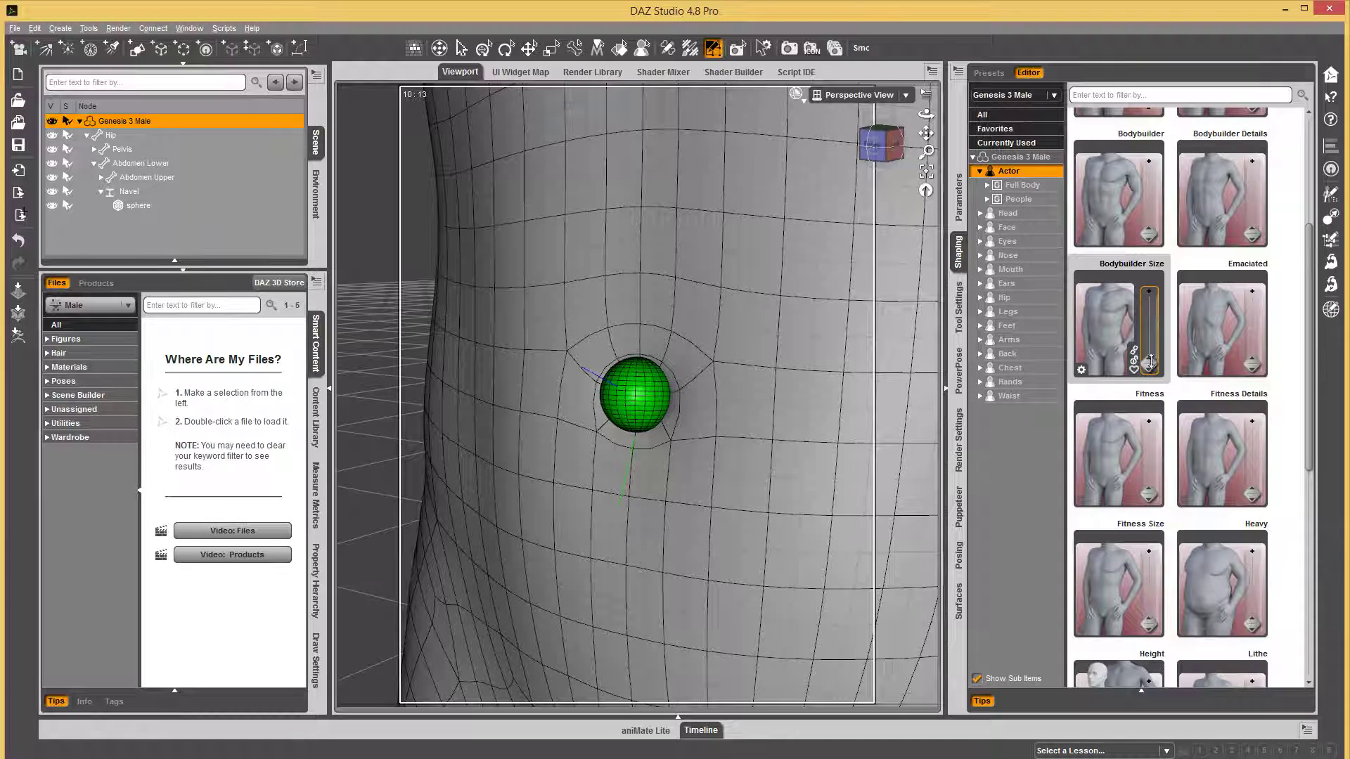
mouse_move(1151, 362)
left_mouse_down()
mouse_move(1142, 280)
mouse_move(1147, 366)
left_mouse_up()
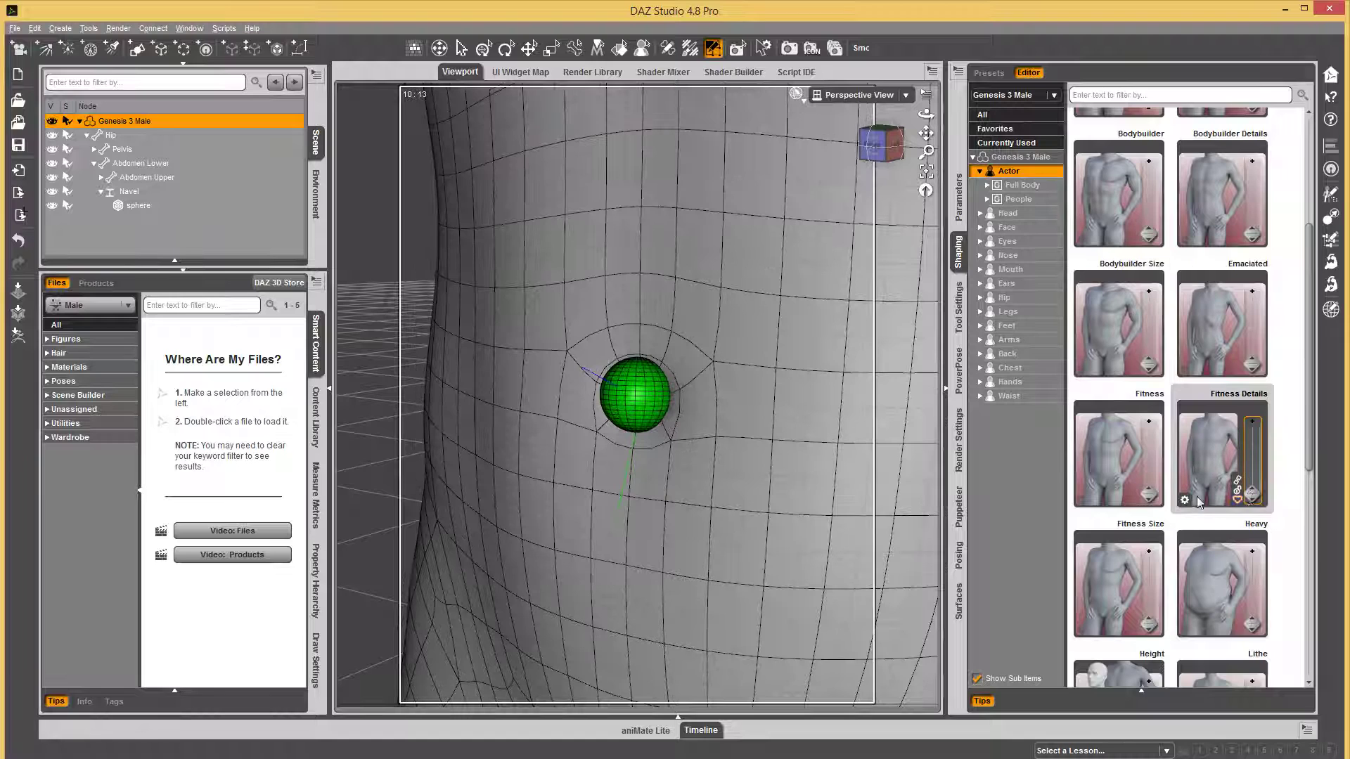
scroll(1237, 457, "down", 5)
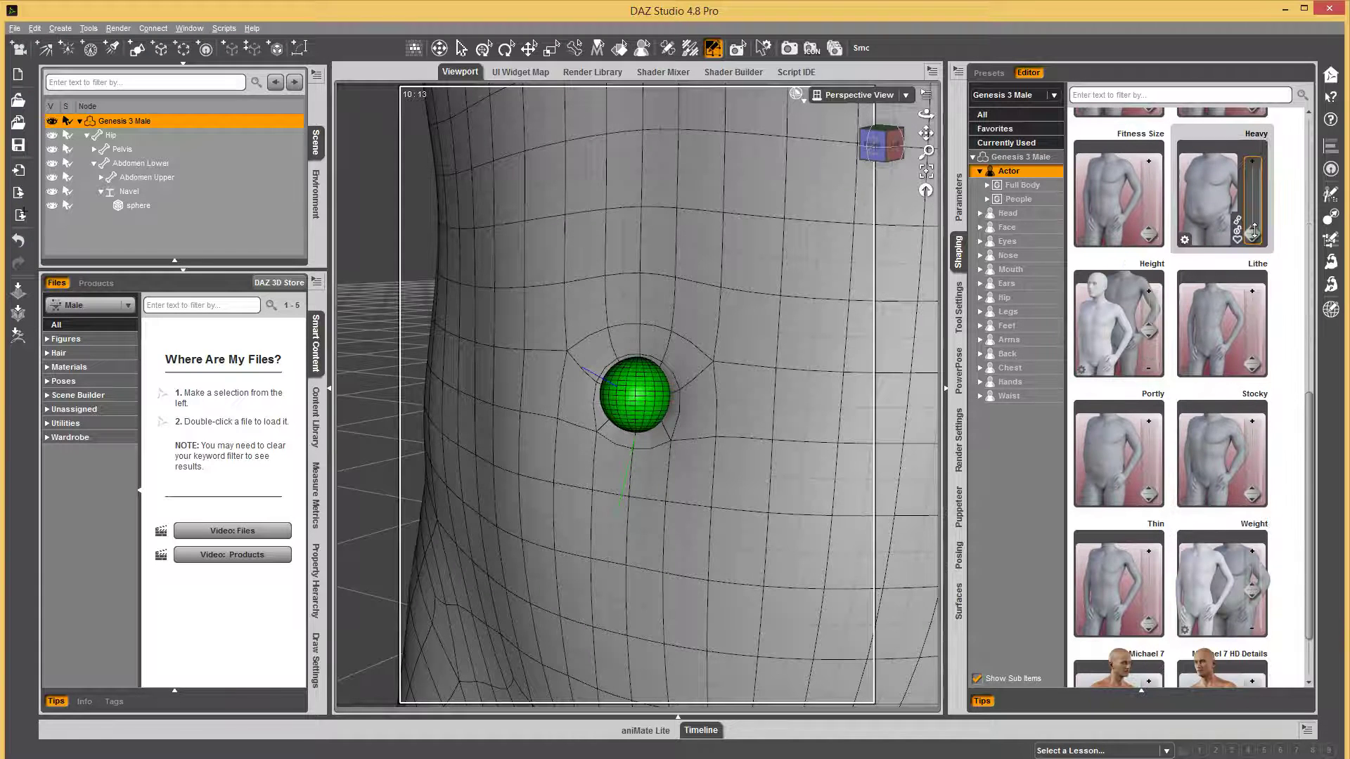
mouse_move(1254, 230)
left_mouse_down()
mouse_move(1255, 187)
mouse_move(1255, 239)
left_mouse_up()
scroll(697, 395, "down", 4)
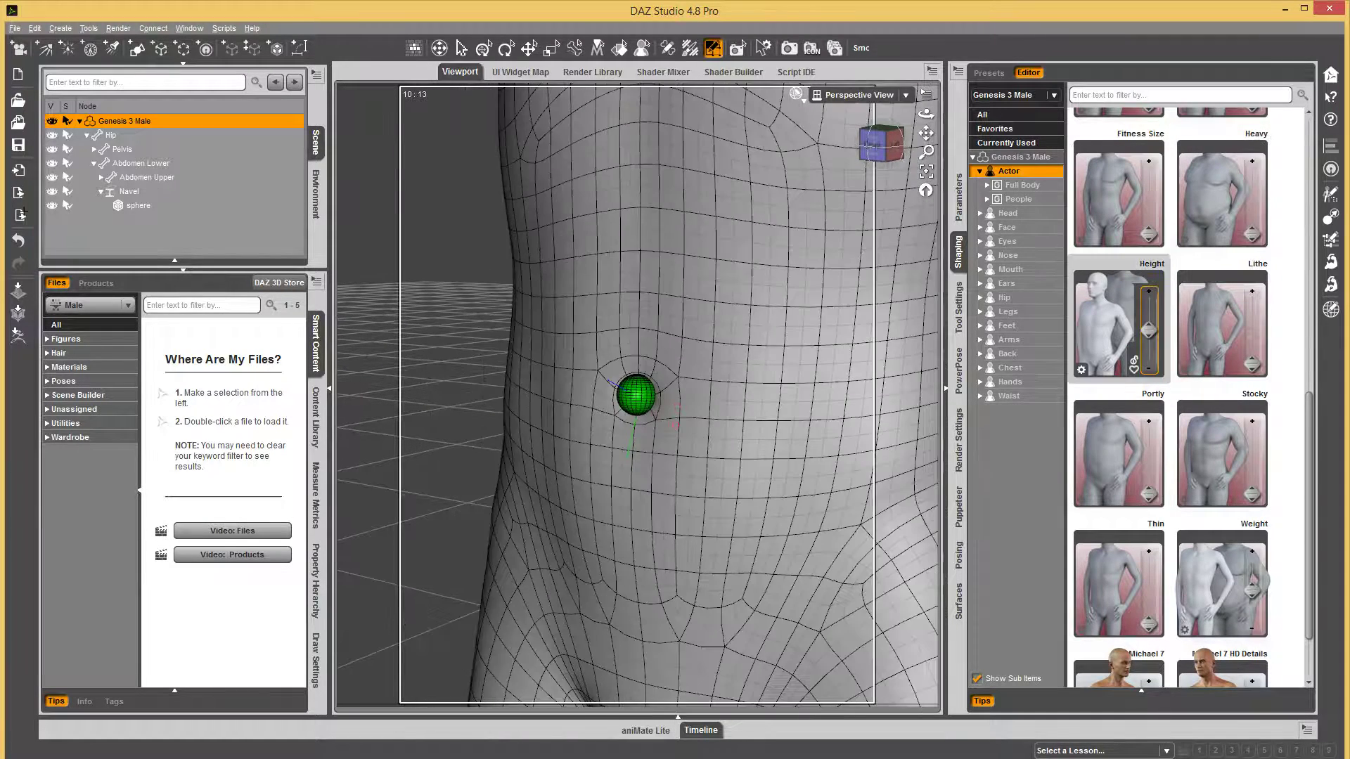
middle_click_drag(573, 414, 637, 422)
left_click_drag(735, 406, 719, 407, "alt")
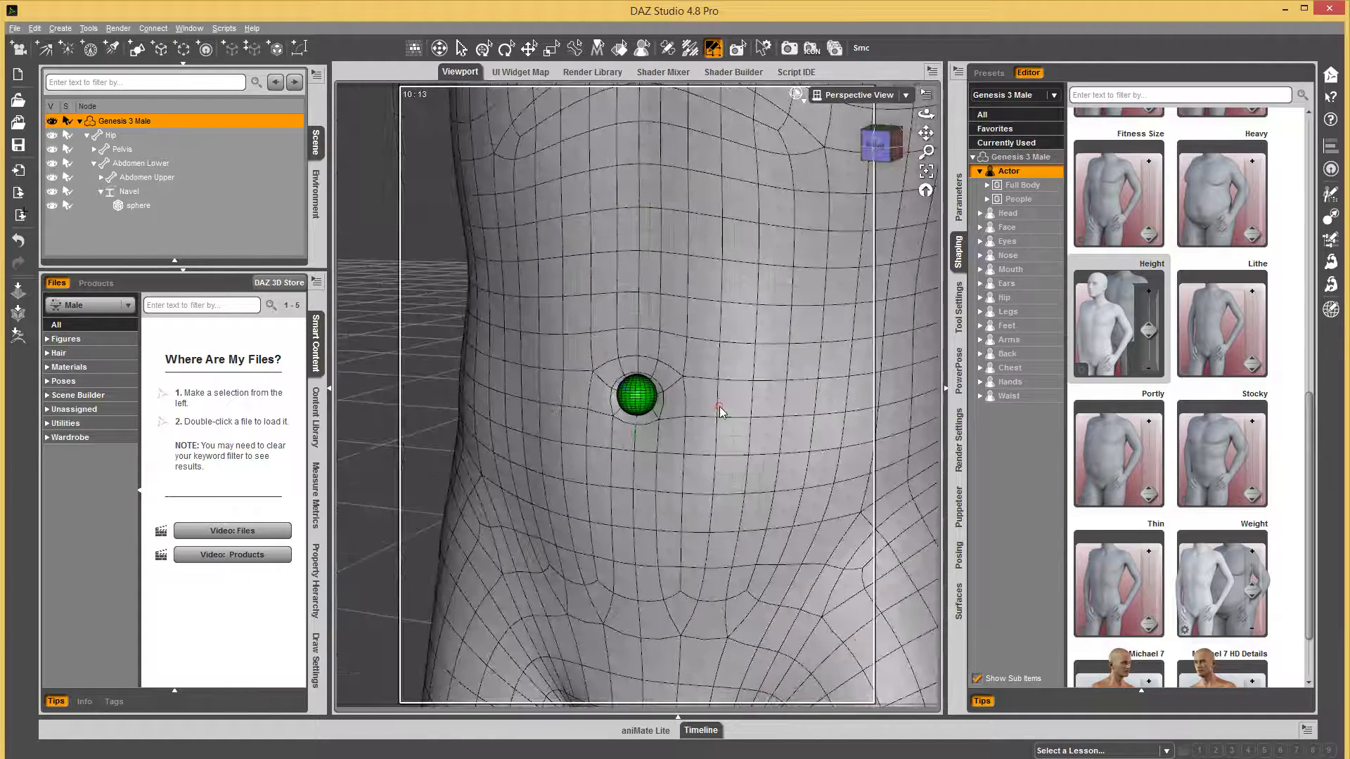
left_click(694, 408)
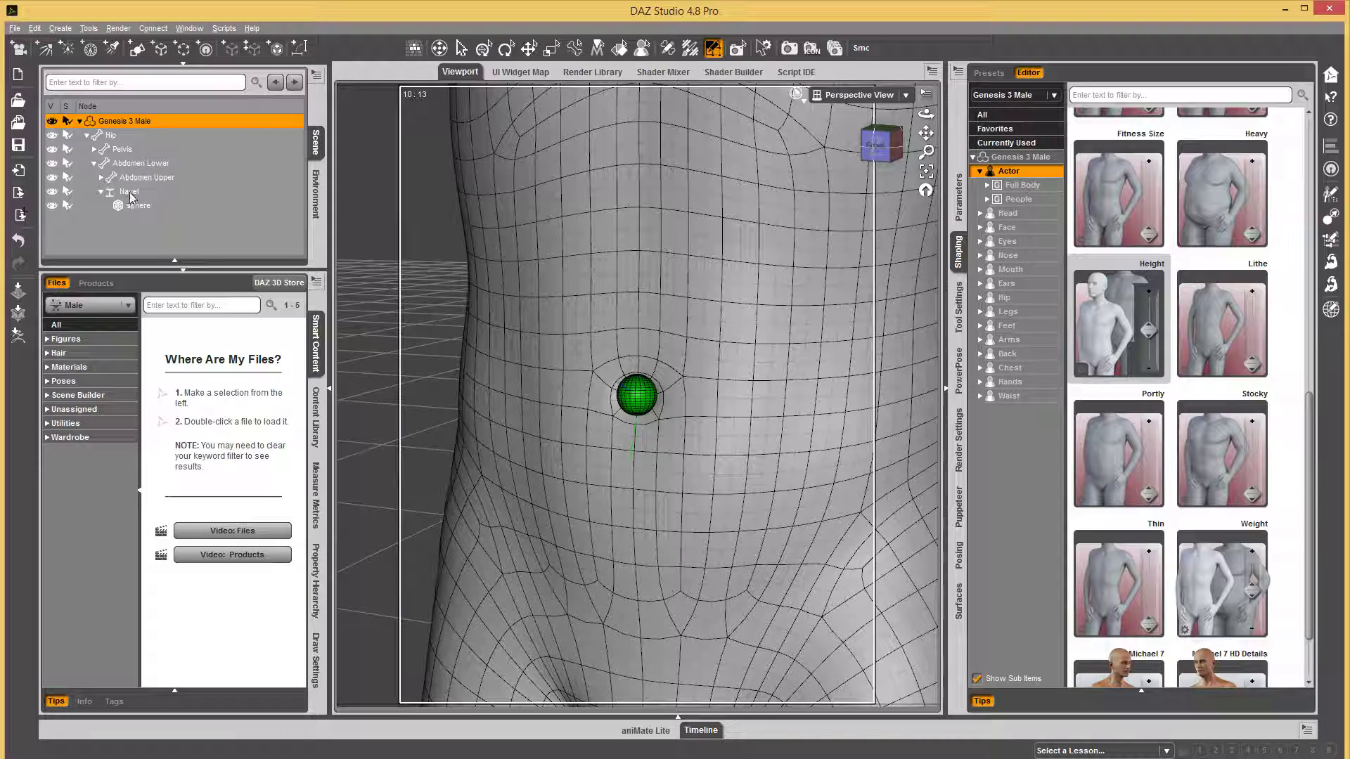
Step: With Abdomen Lower active, hide the sphere and select the larger outer polygons on both sides of the navel instead
left_click(131, 164)
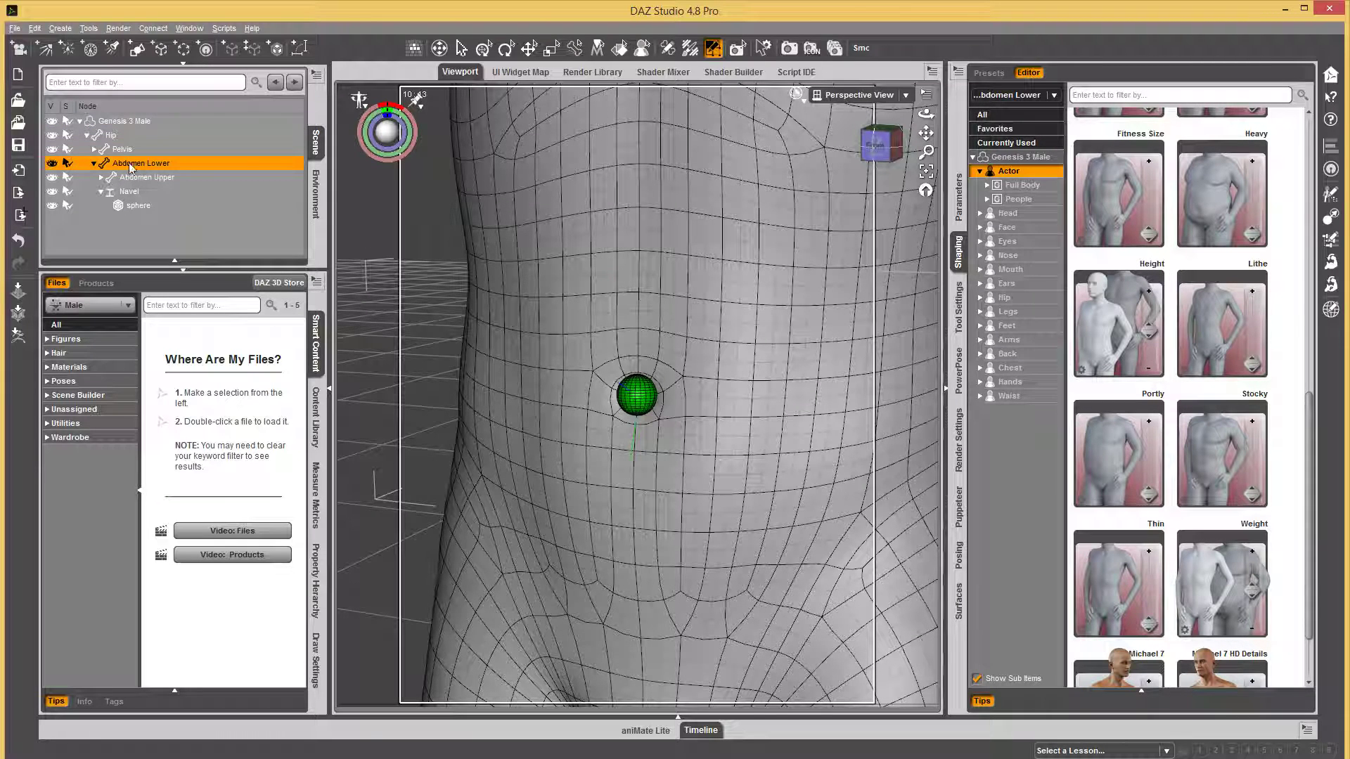
scroll(643, 383, "up", 6)
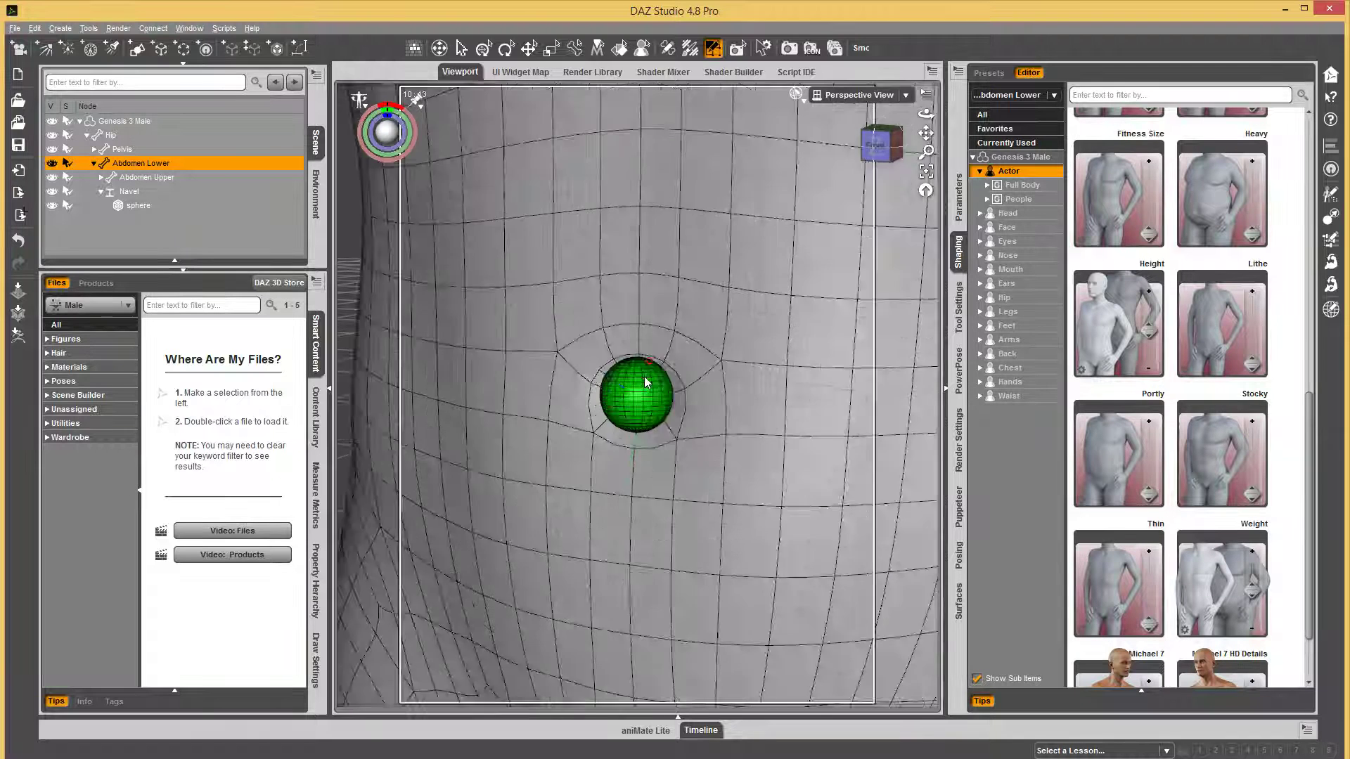
scroll(646, 383, "down", 4)
left_click(52, 205)
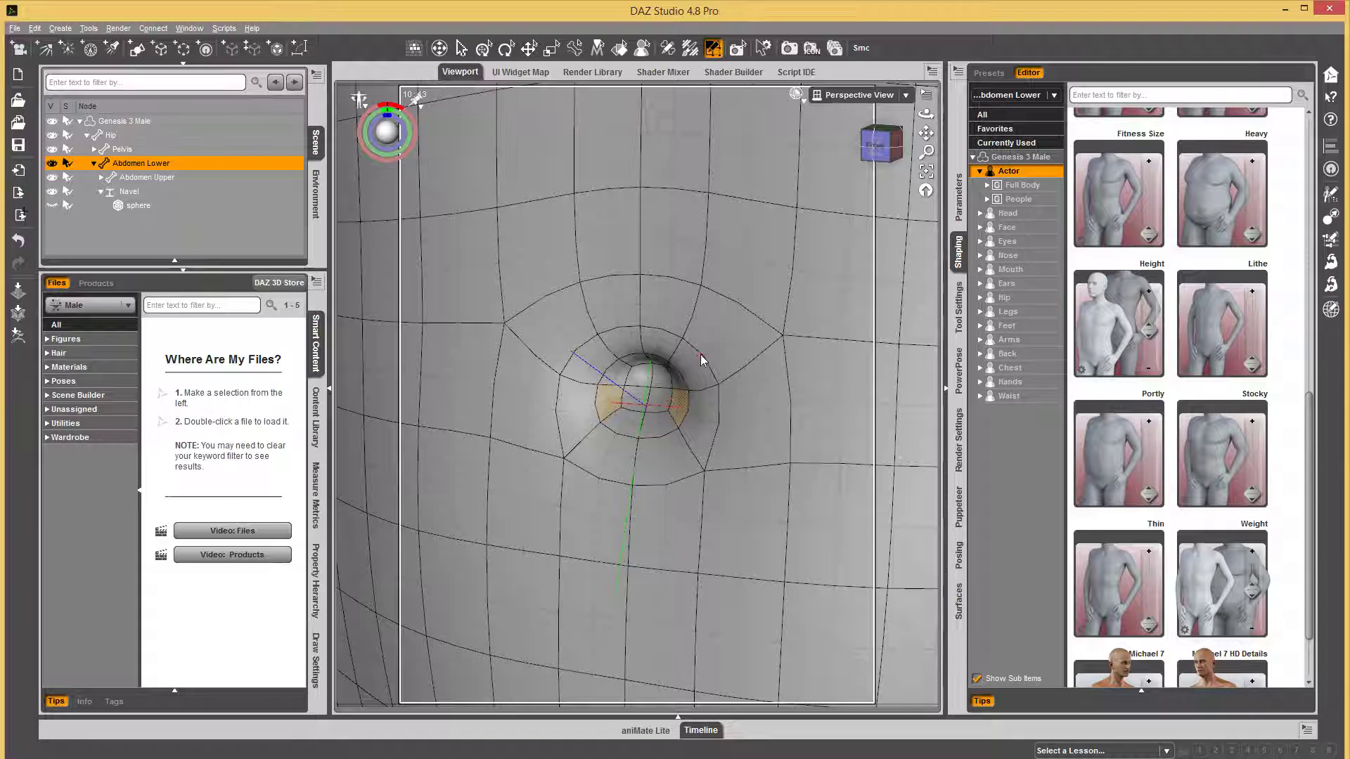
middle_click_drag(672, 415, 626, 390)
left_click(583, 398)
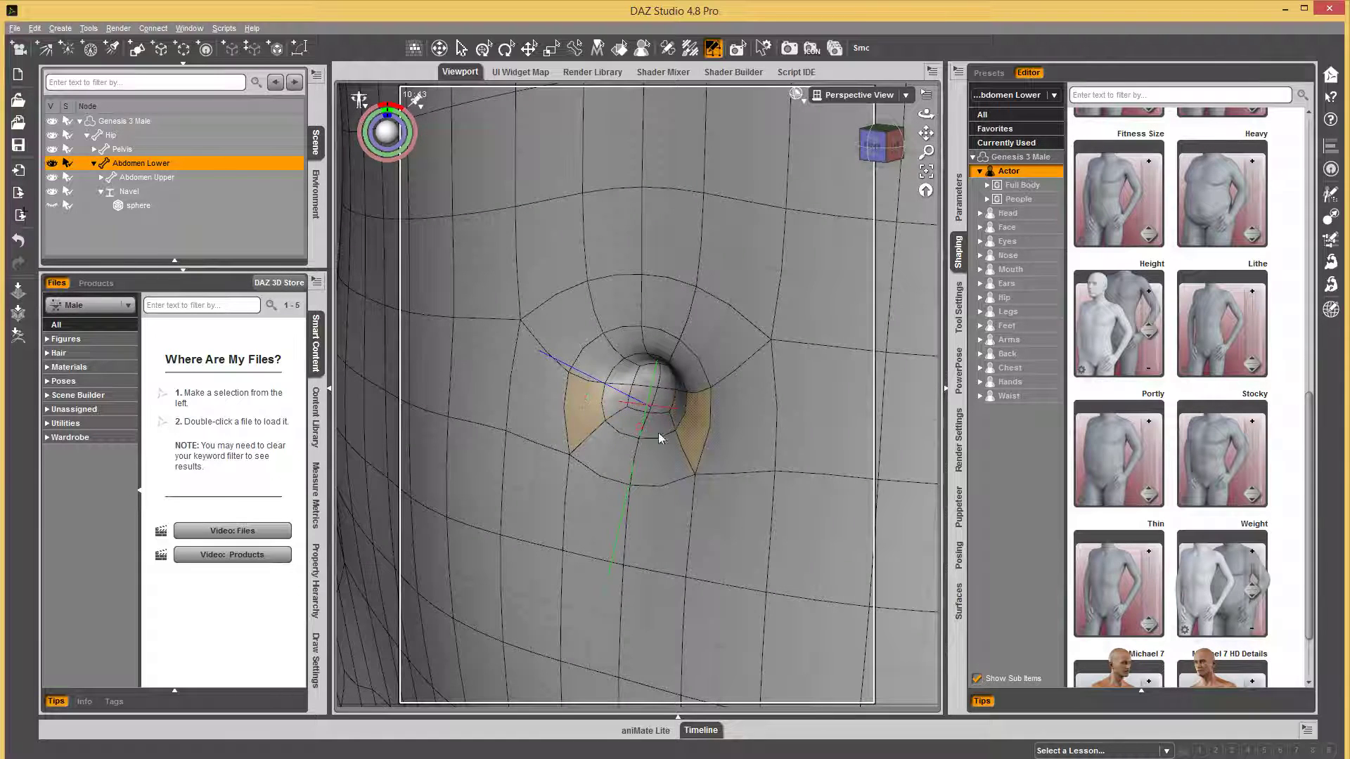
left_click_drag(748, 420, 726, 457, "alt")
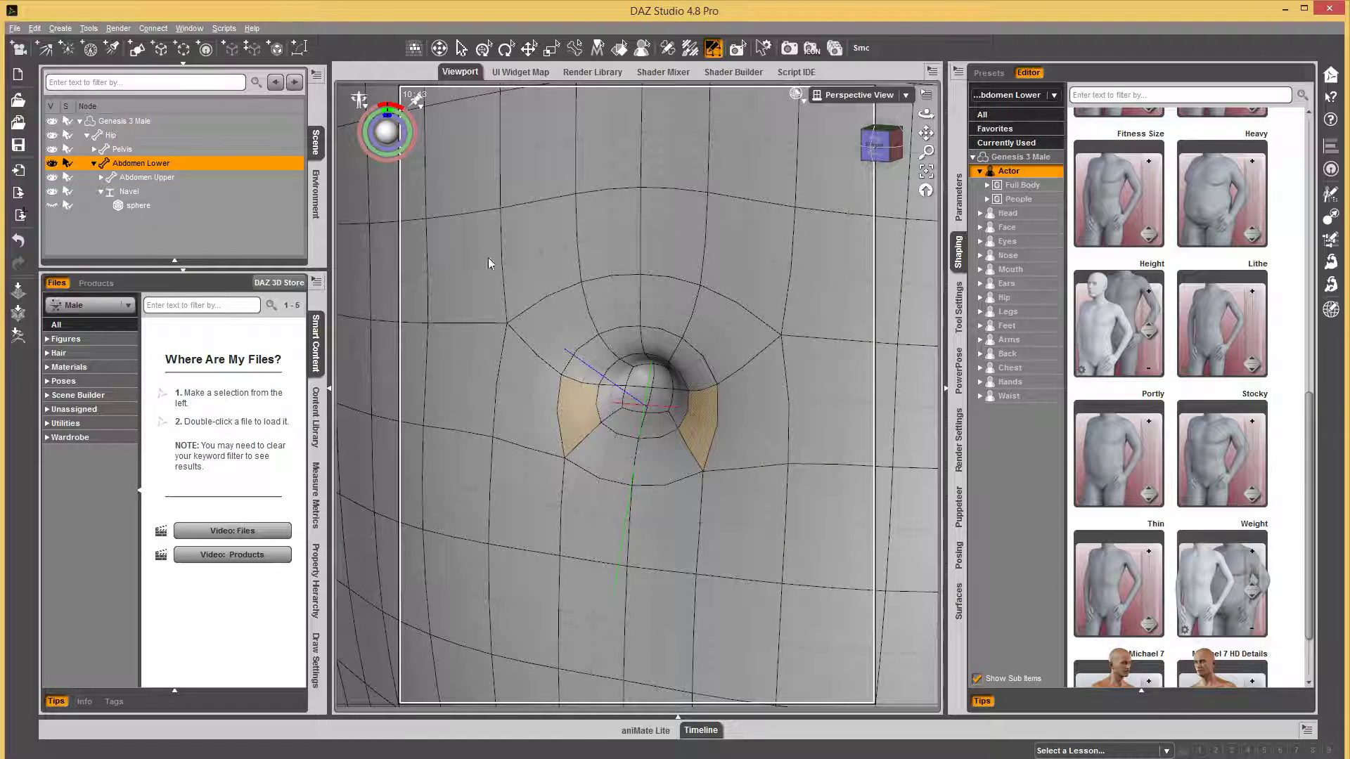
Step: Create a rigid follow node named Navel2 from the selected polygons, and reparent the sphere to it and unhide it
right_click(521, 261)
mouse_move(588, 369)
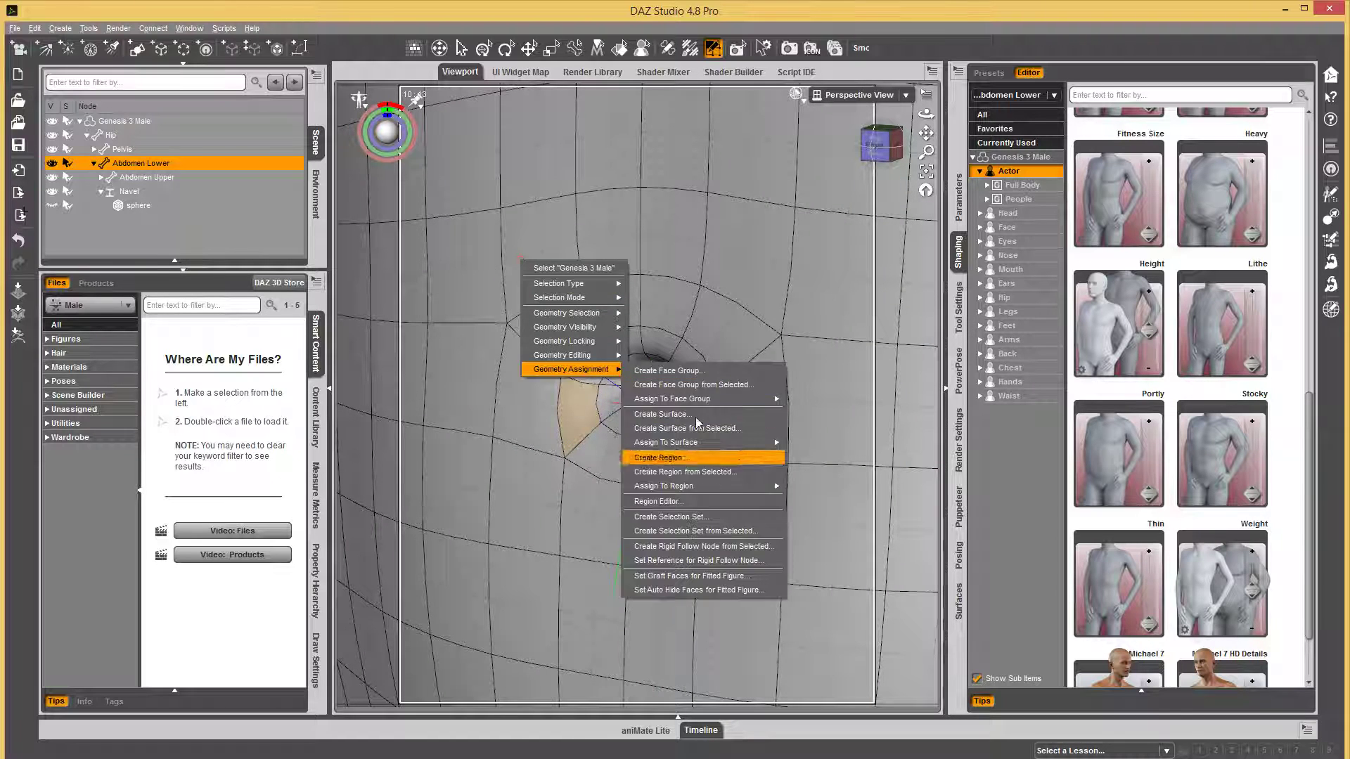
left_click(736, 547)
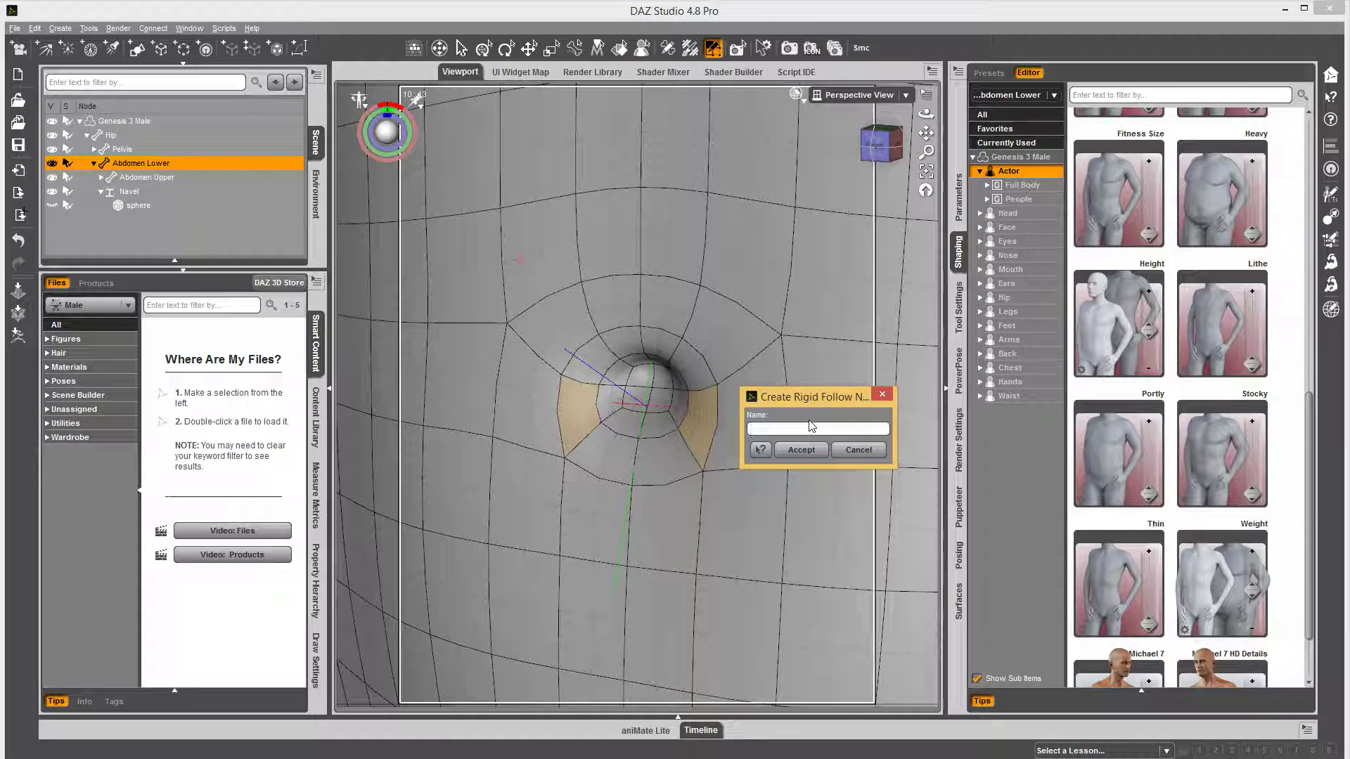
key("Return")
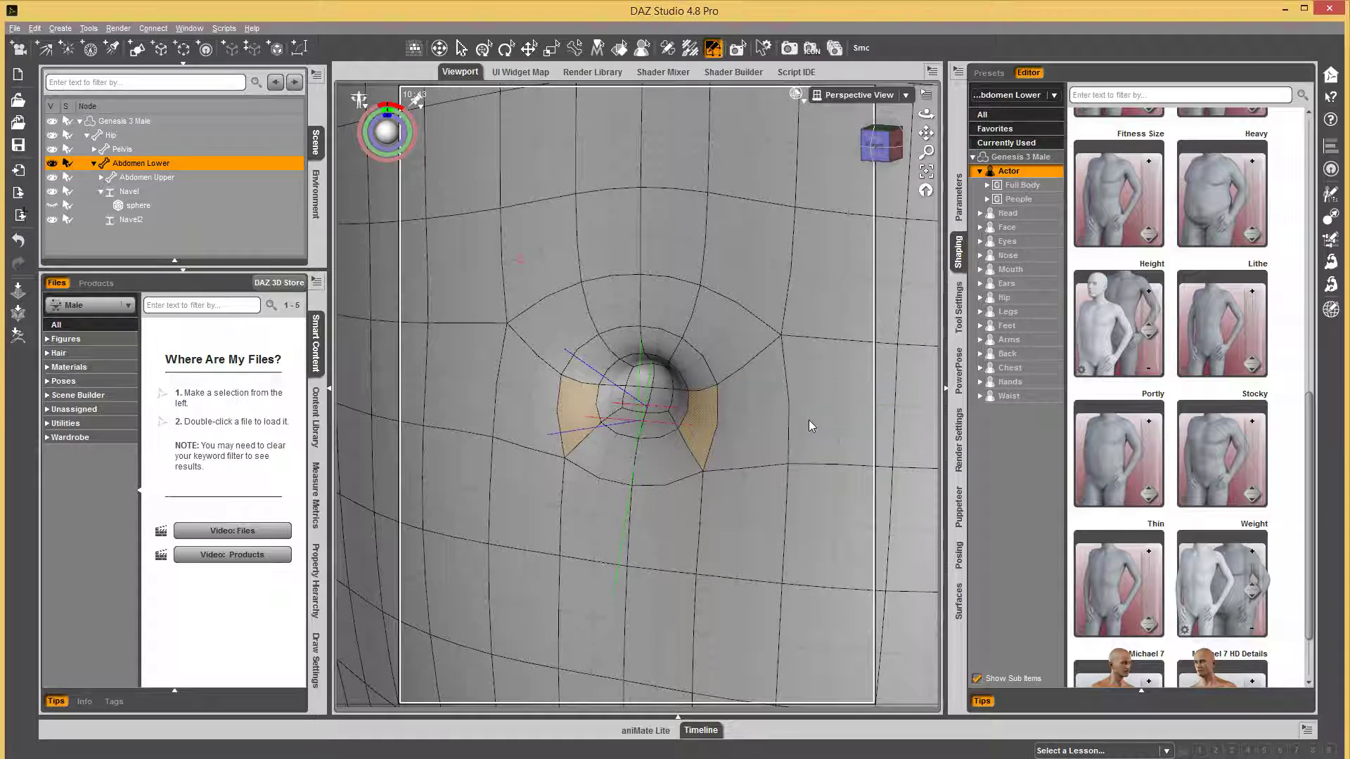
left_click_drag(135, 206, 135, 220)
left_click(53, 220)
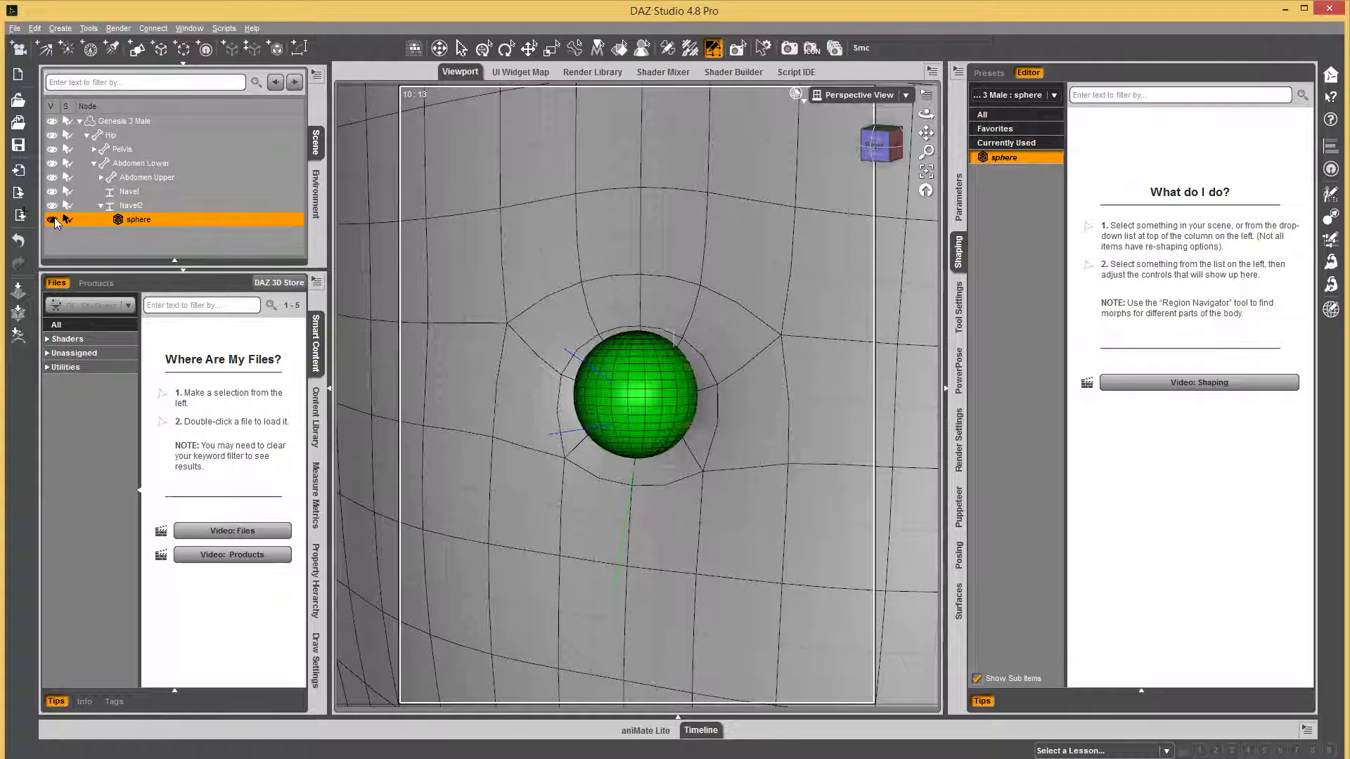
Step: Try Genesis 3 Male's Heavy morph and raise Bodybuilder Size to 100% to check how the sphere follows Navel2
left_click(114, 124)
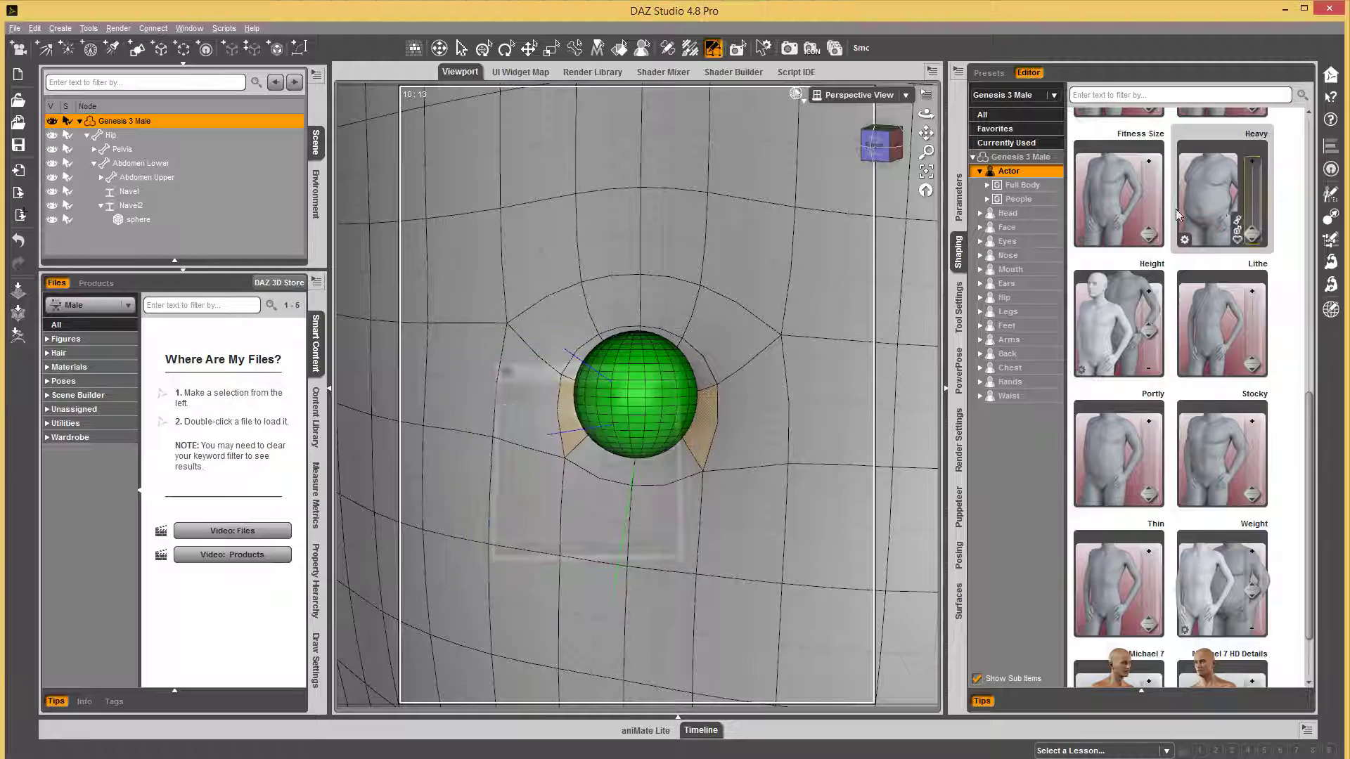
scroll(834, 315, "down", 4)
middle_click_drag(834, 315, 855, 324)
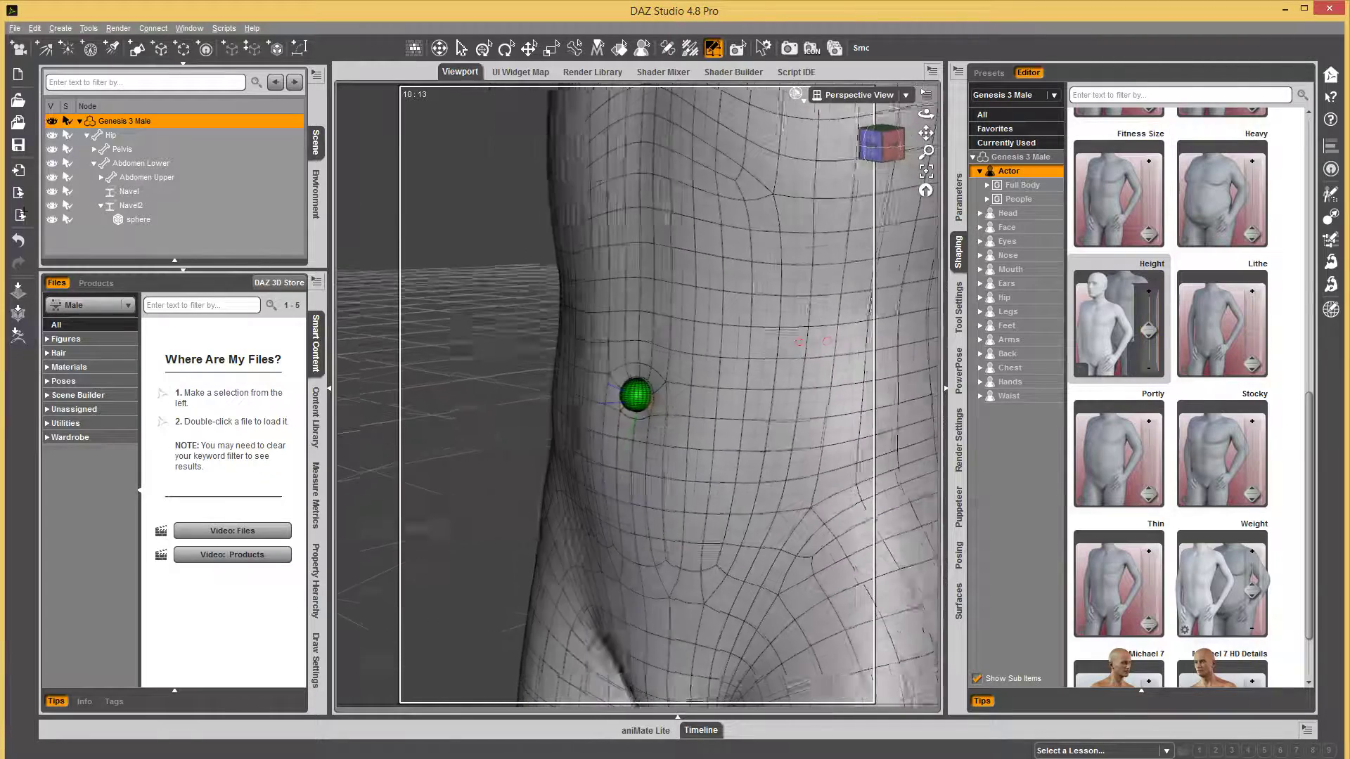
mouse_move(1255, 228)
left_mouse_down()
mouse_move(1254, 189)
mouse_move(1253, 235)
left_mouse_up()
mouse_move(1152, 234)
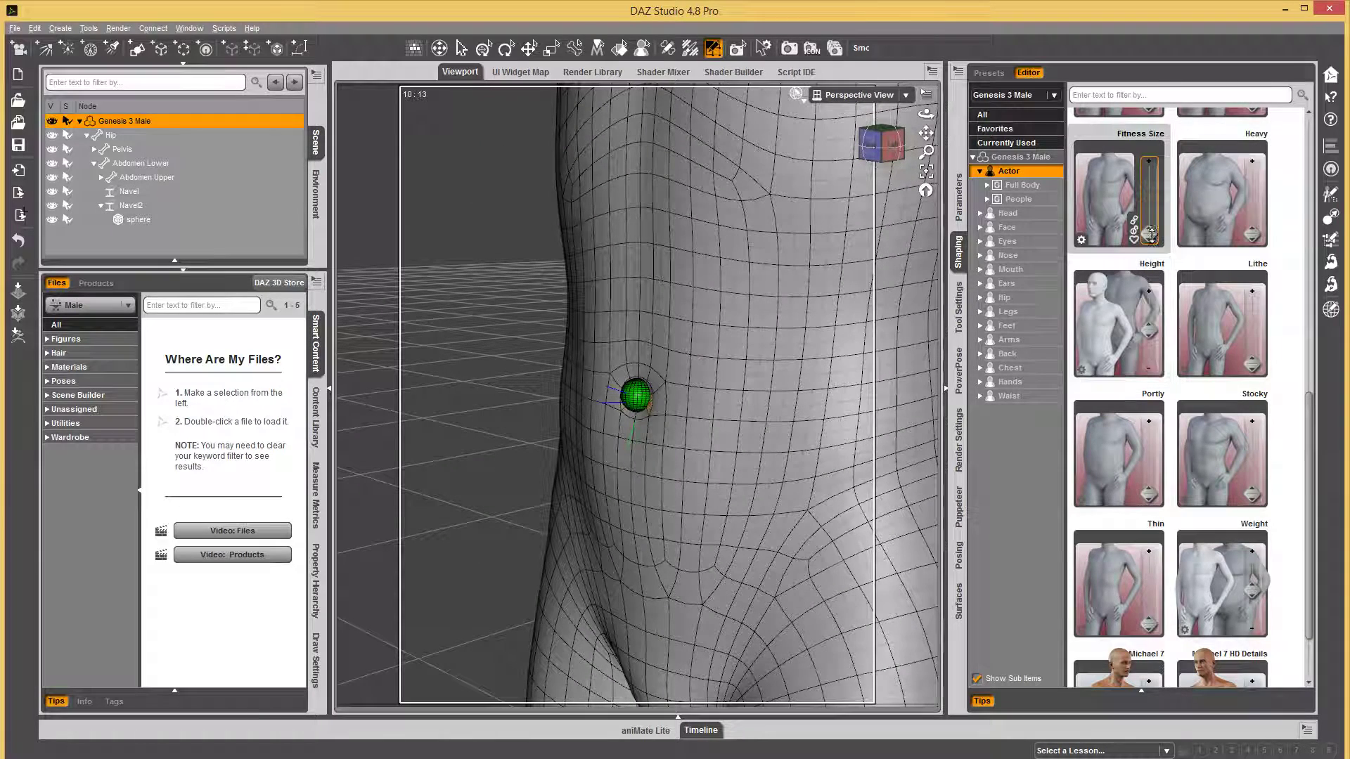
scroll(1151, 232, "up", 5)
mouse_move(1212, 319)
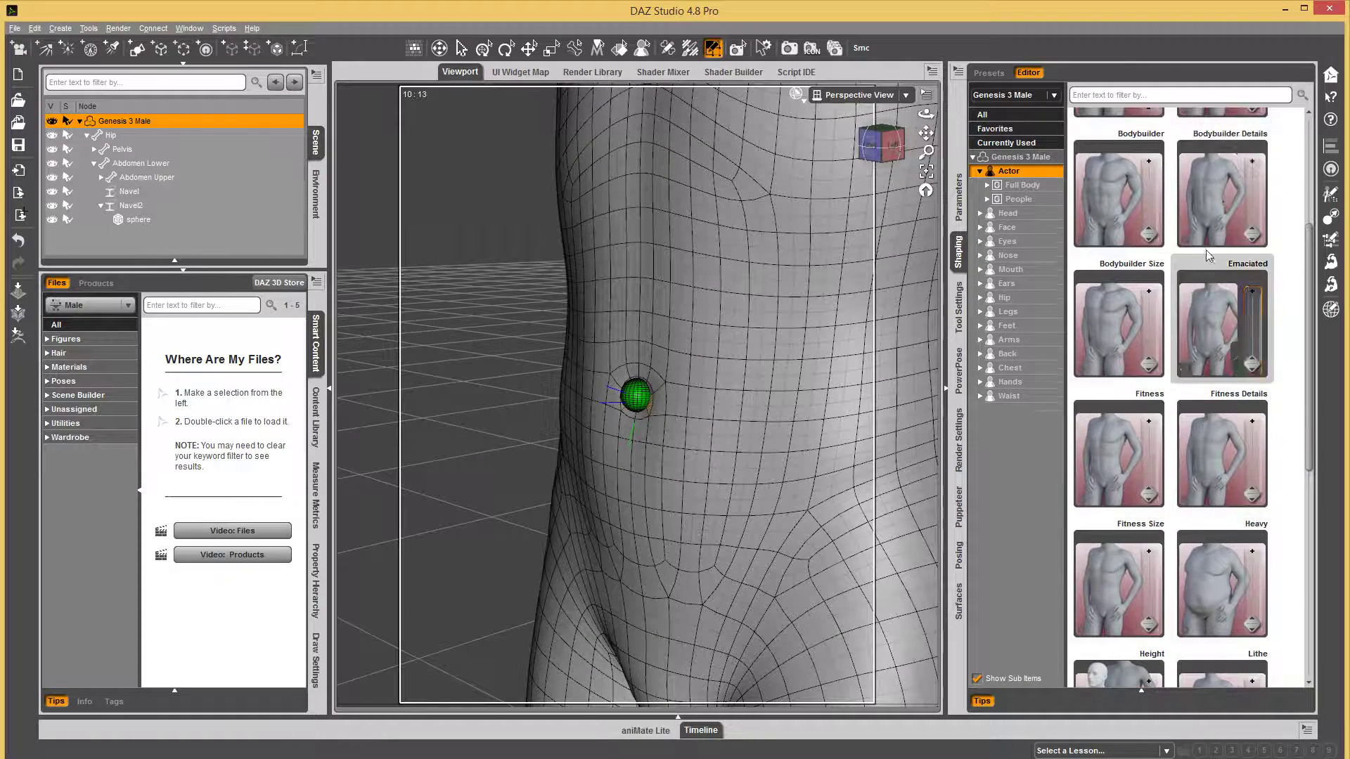
mouse_move(1151, 354)
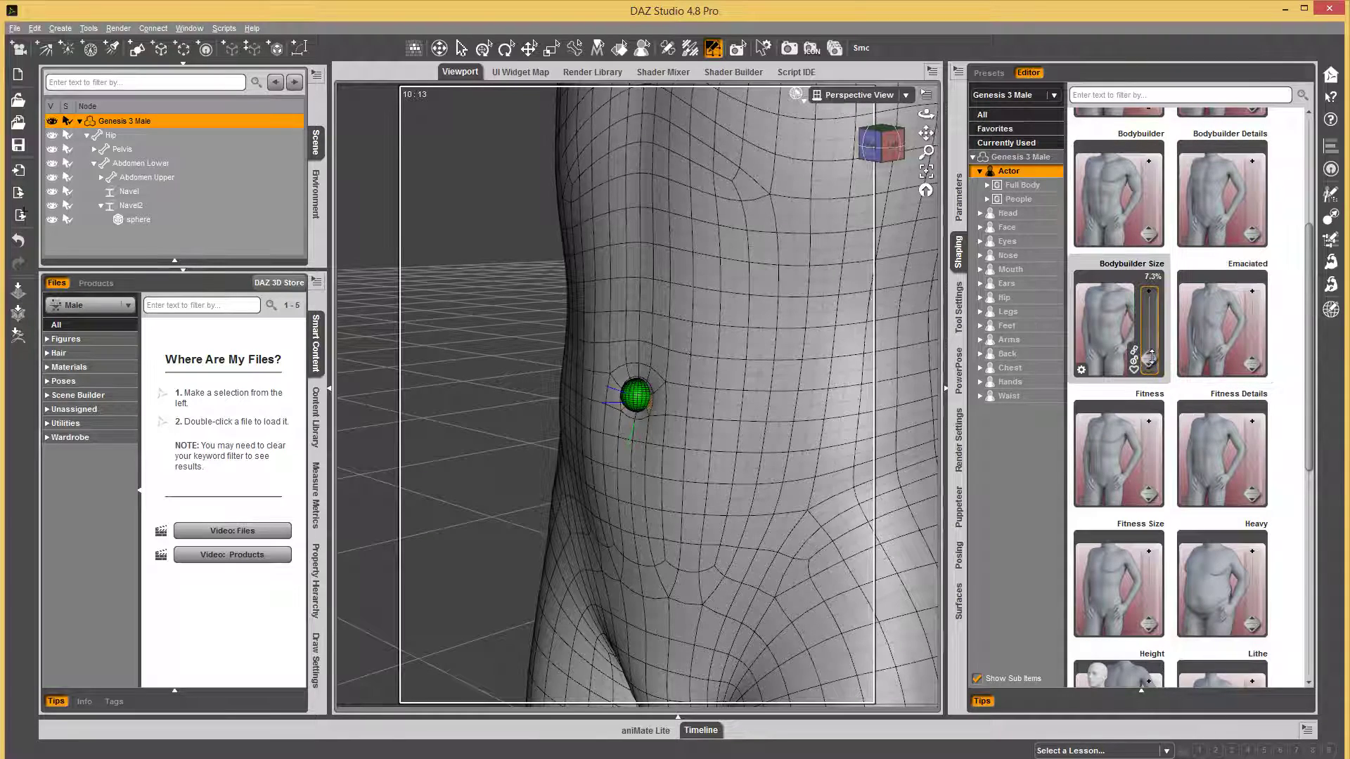
left_click_drag(1151, 357, 1148, 261)
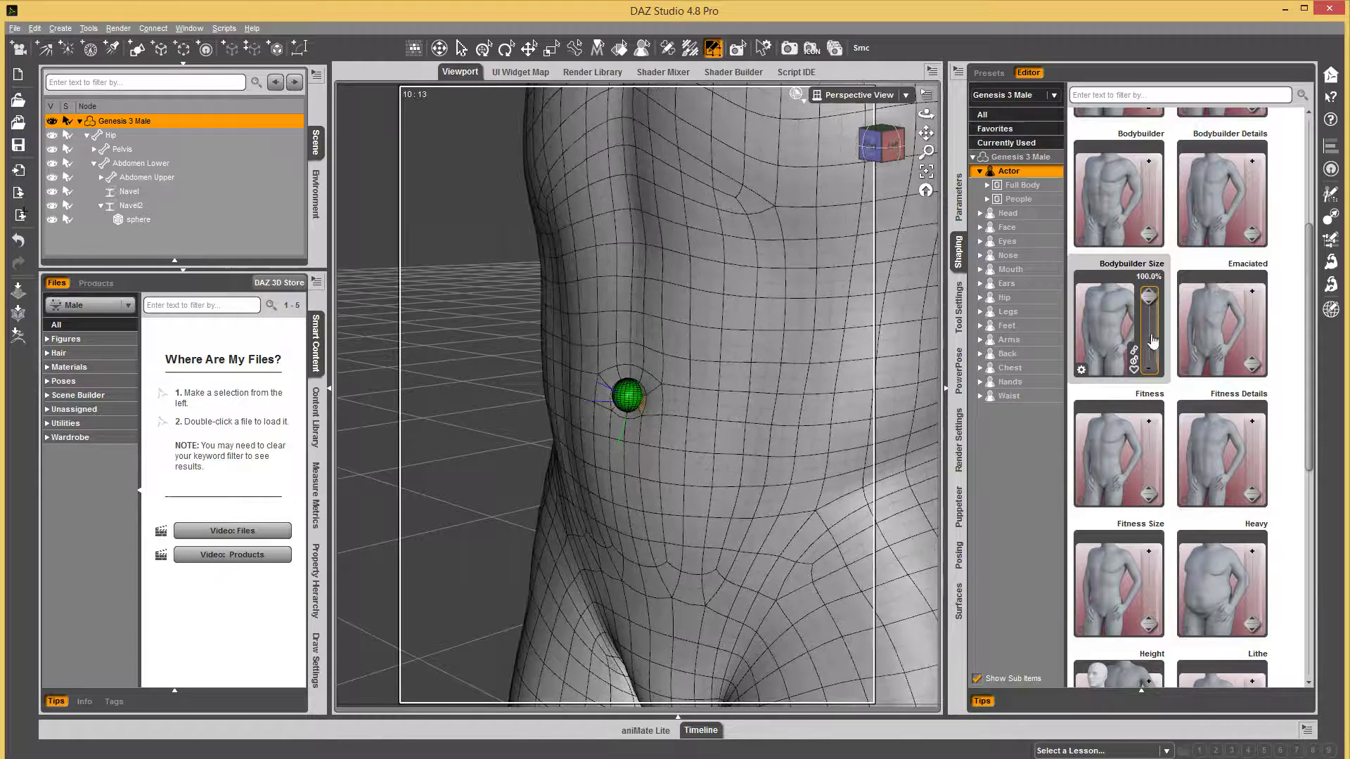
Step: Set Body Size to 100%, examine the sphere up close, reset it, and vary Body Tone in the same way
scroll(1148, 317, "up", 3)
left_click_drag(1148, 325, 1142, 223)
left_click_drag(1148, 281, 1152, 206)
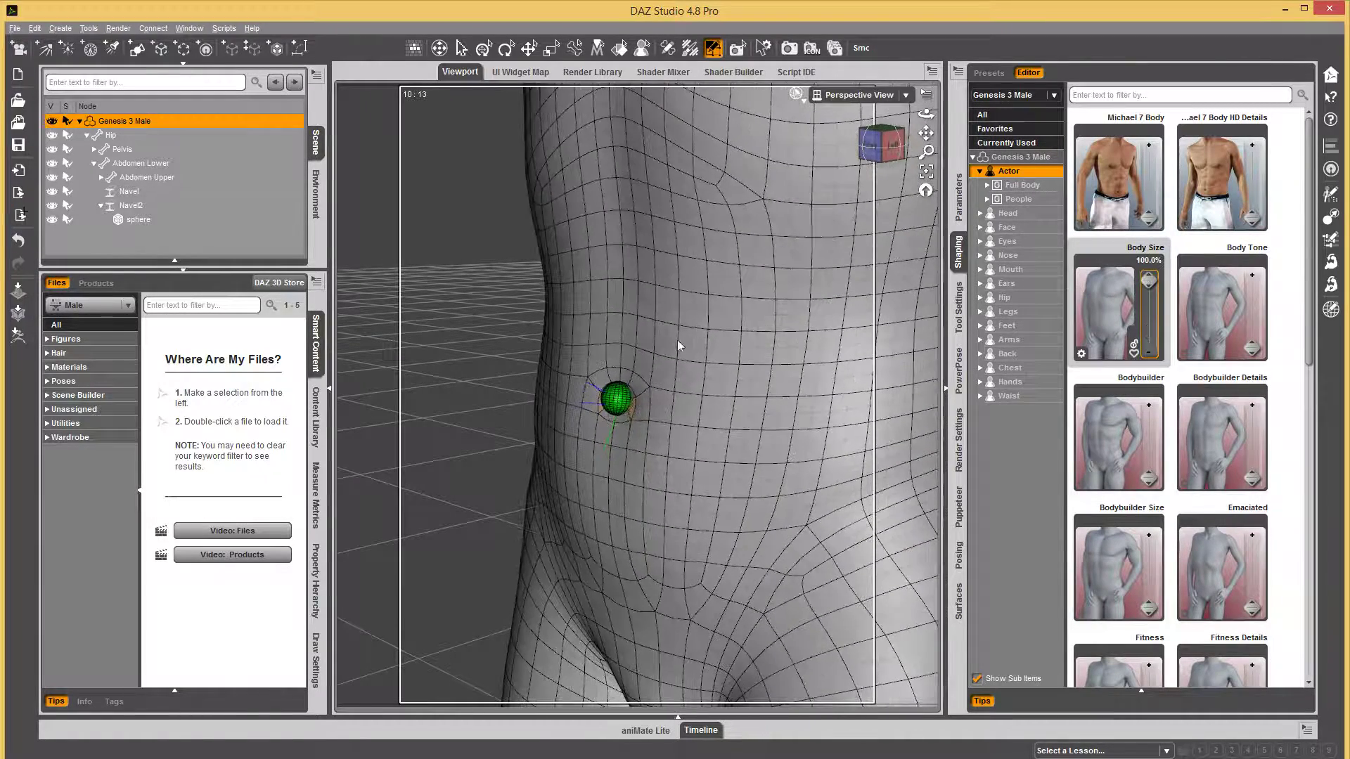
scroll(655, 353, "up", 5)
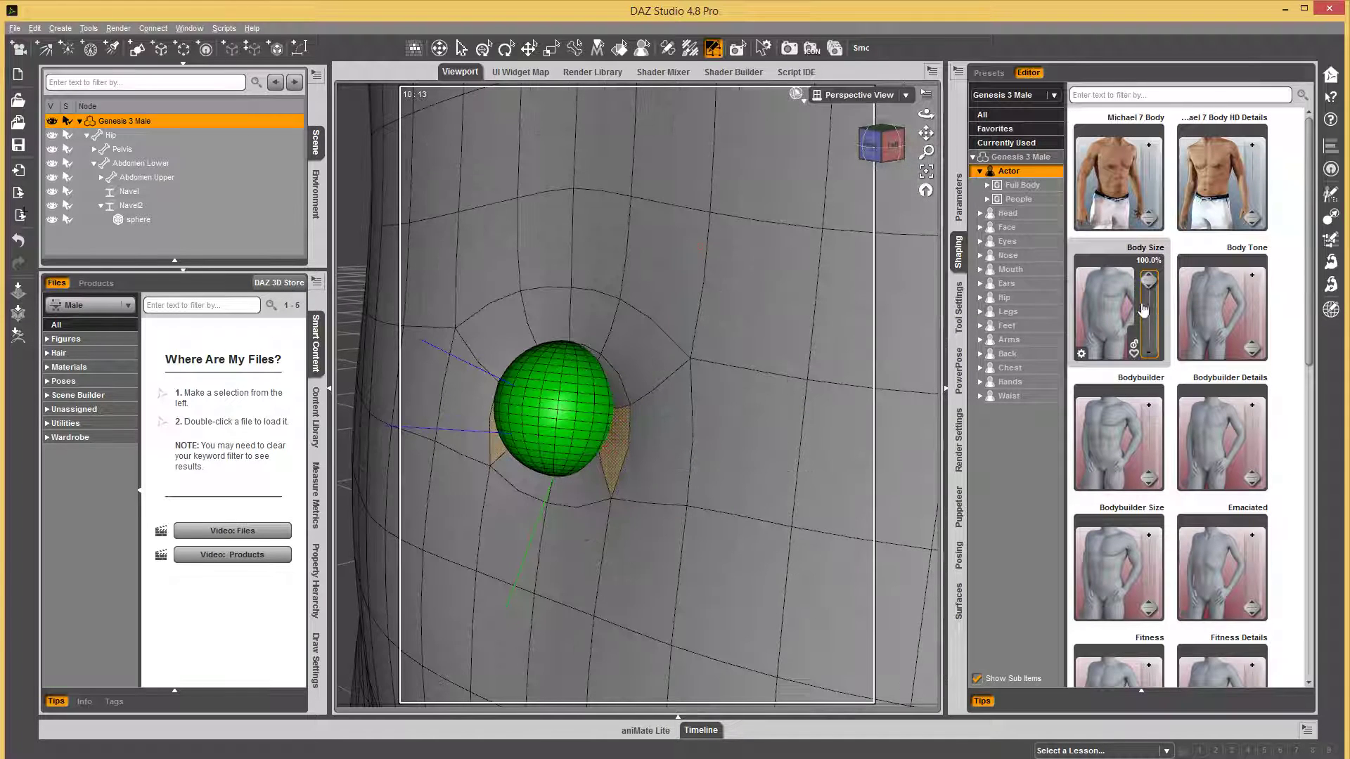
left_click_drag(1148, 280, 1149, 326)
mouse_move(1252, 350)
left_mouse_down()
mouse_move(1256, 322)
mouse_move(1257, 367)
left_mouse_up()
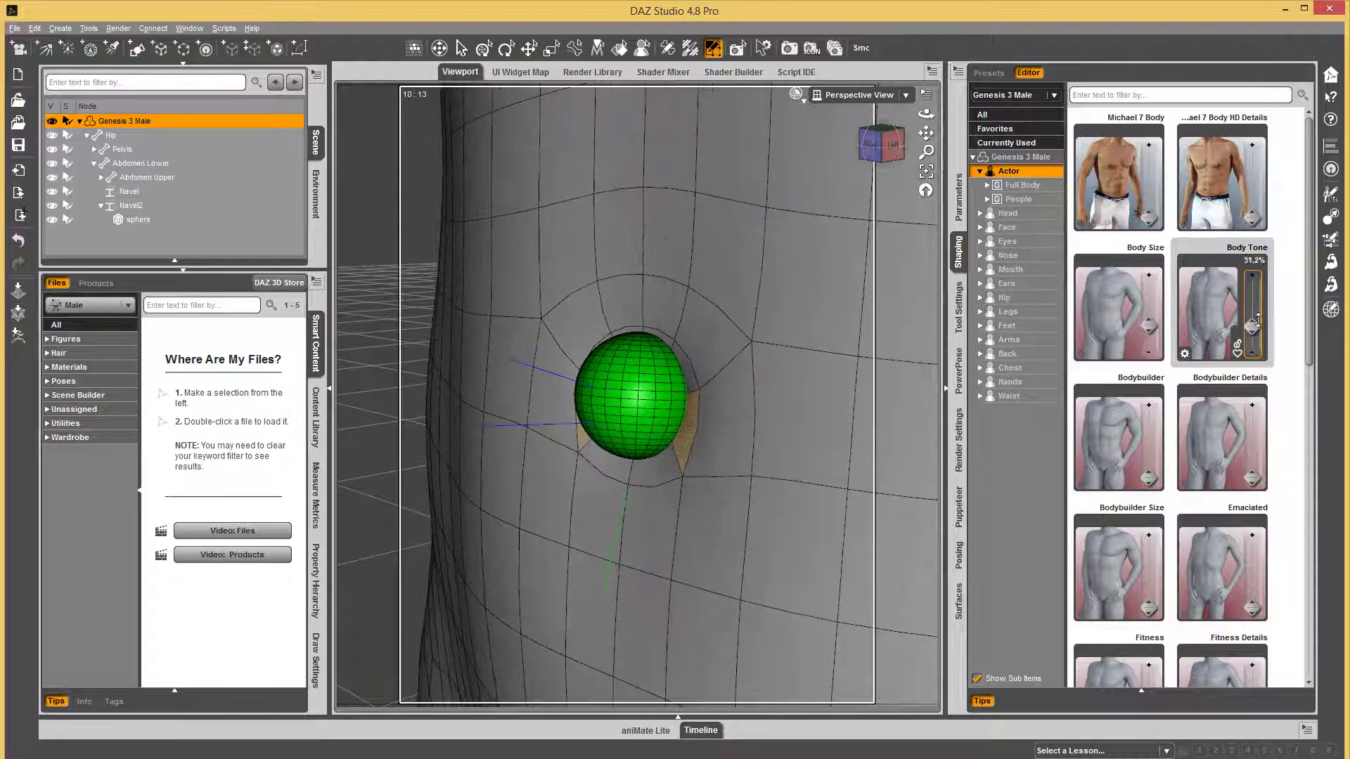
left_click_drag(1257, 320, 1264, 258)
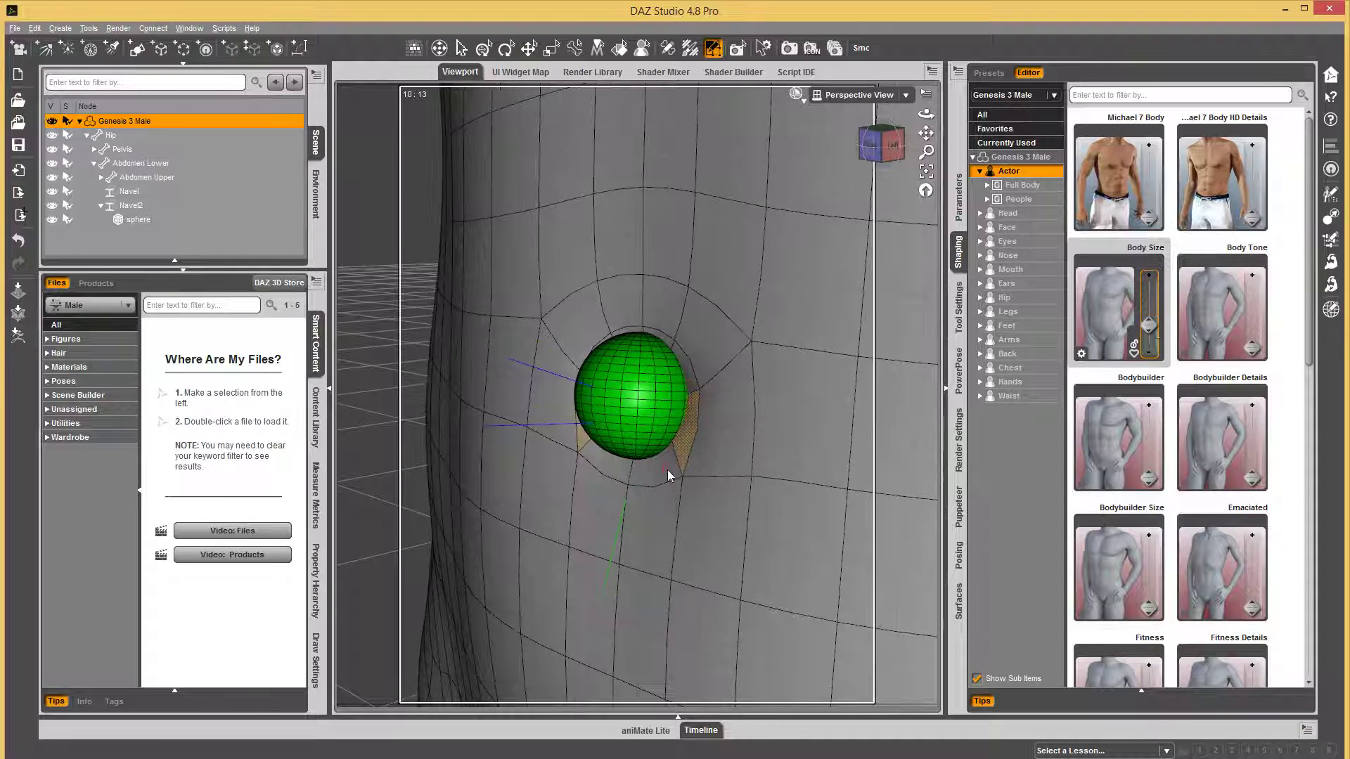
Step: Delete the unused Navel rigid follow node under Abdomen Lower
left_click(126, 193)
right_click(129, 193)
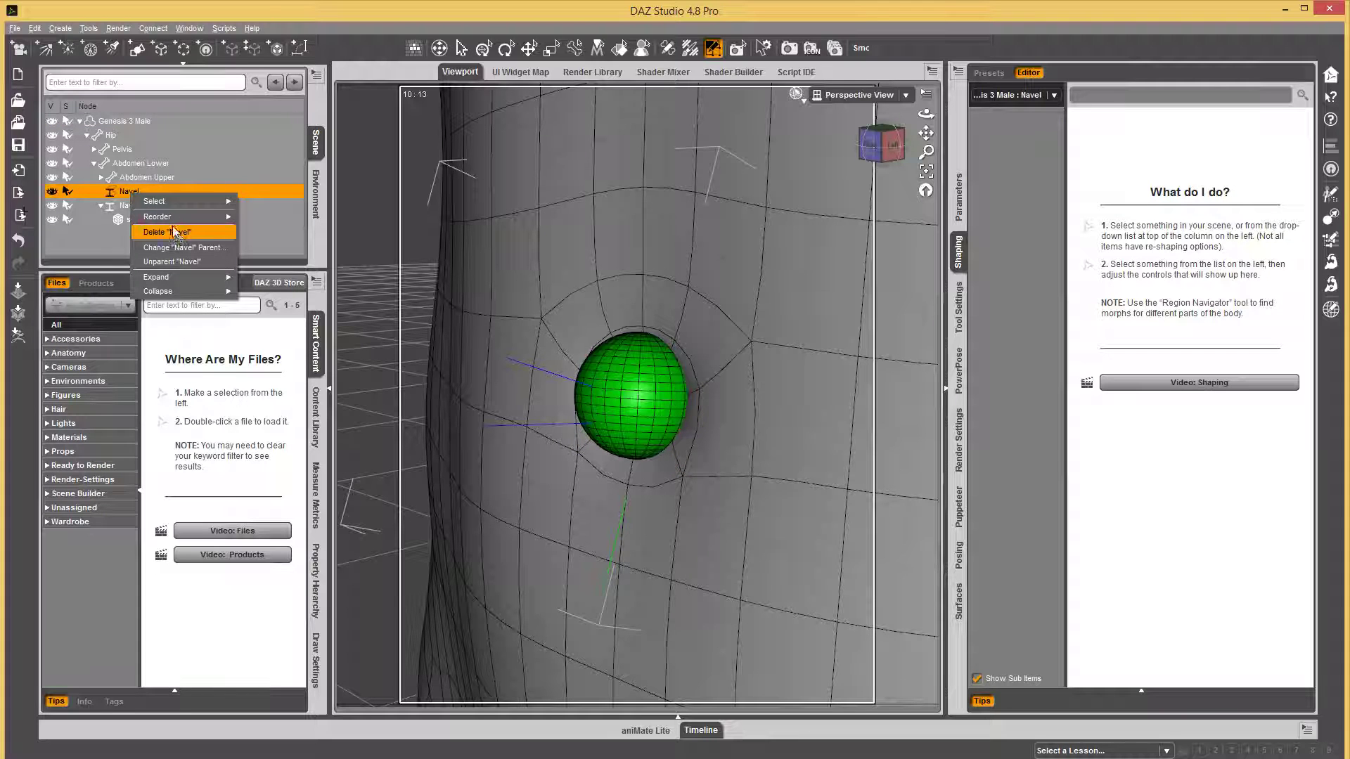
left_click(177, 234)
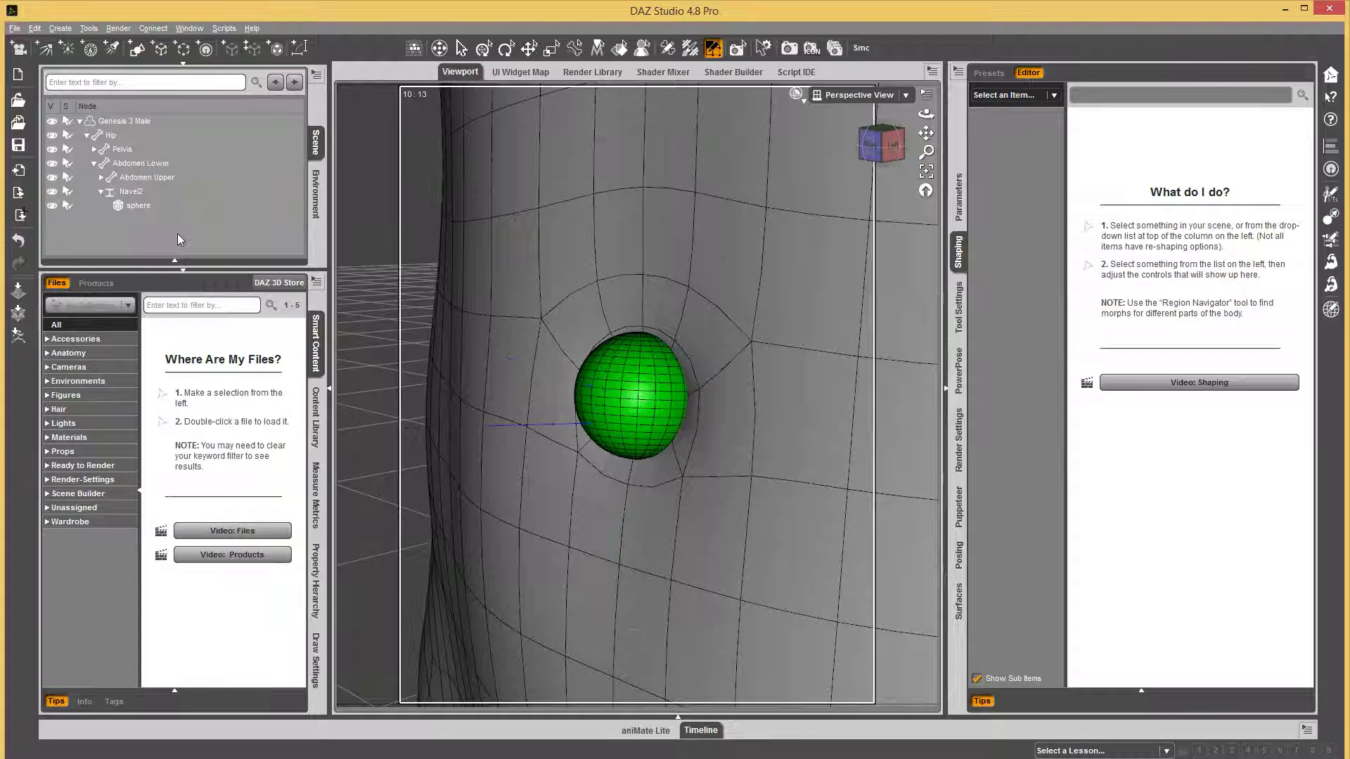
Step: Try the Michael 7 morph on Genesis 3 Male and inspect how the sphere follows the navel
left_click(123, 122)
scroll(1157, 453, "down", 5)
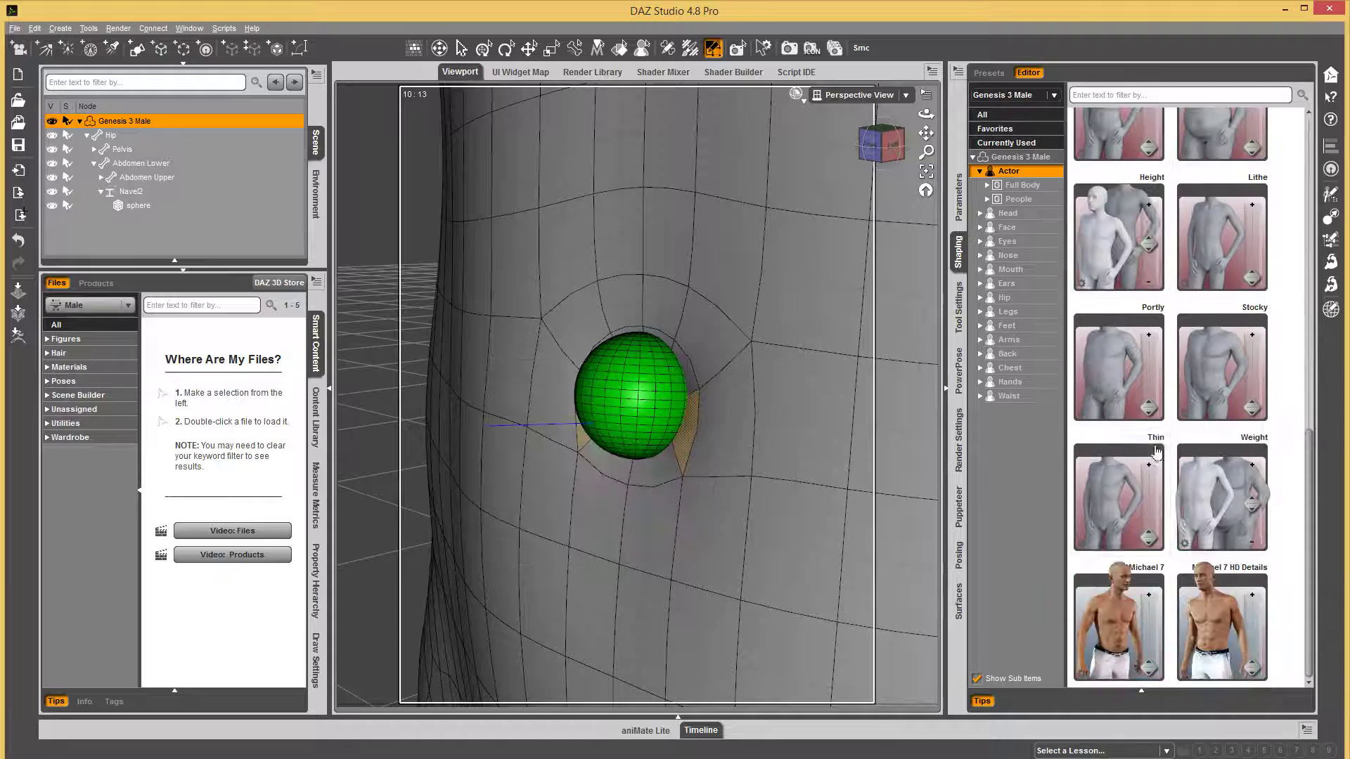
left_click_drag(1149, 666, 1144, 575)
scroll(810, 335, "down", 8)
middle_click_drag(810, 335, 861, 369)
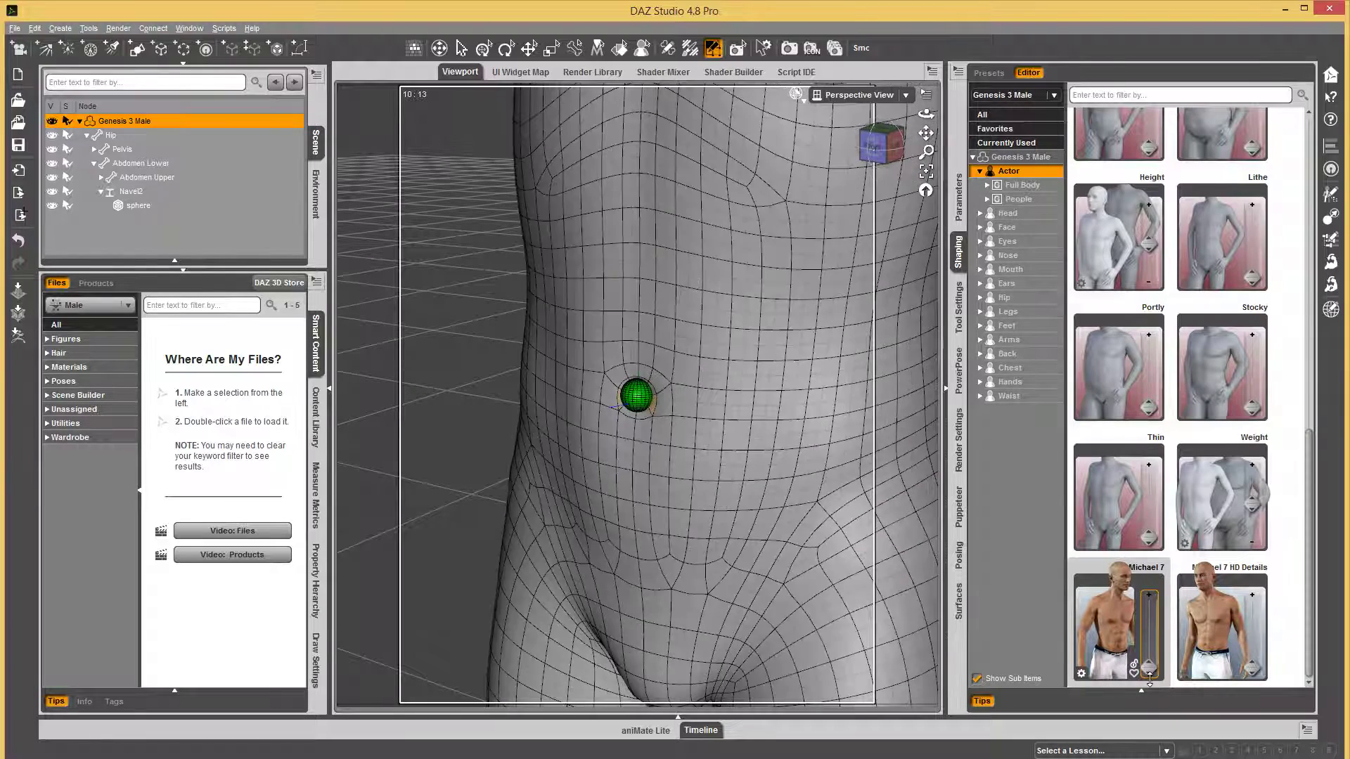